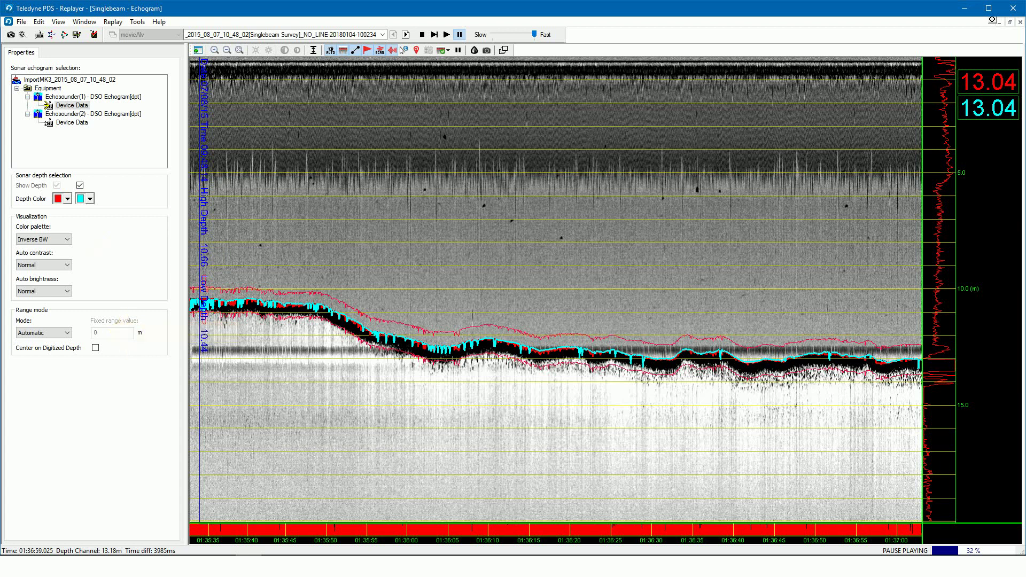
Center the echogram on the digitized depth and show the singlebeam properties pane.
click(96, 348)
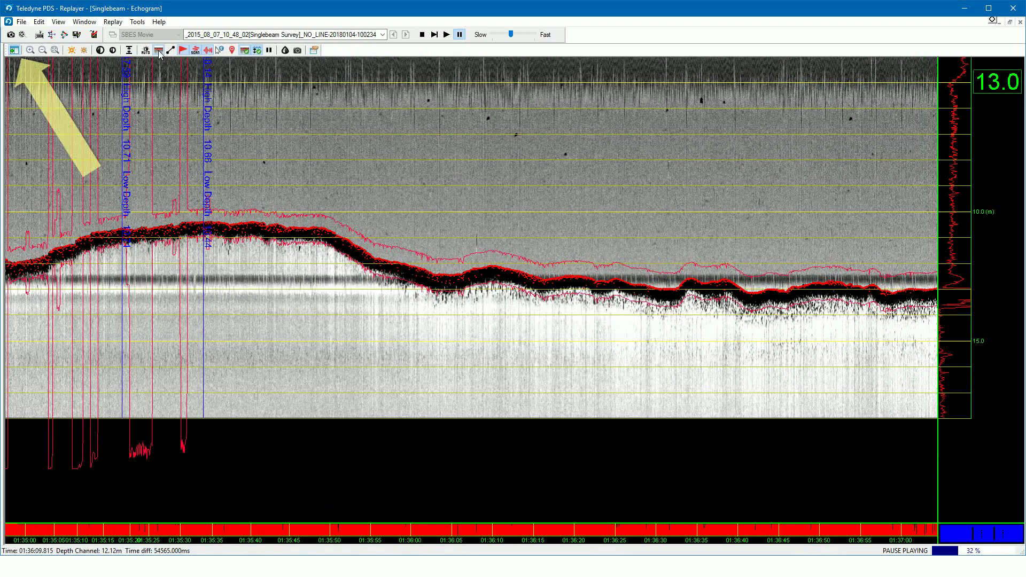
click(14, 51)
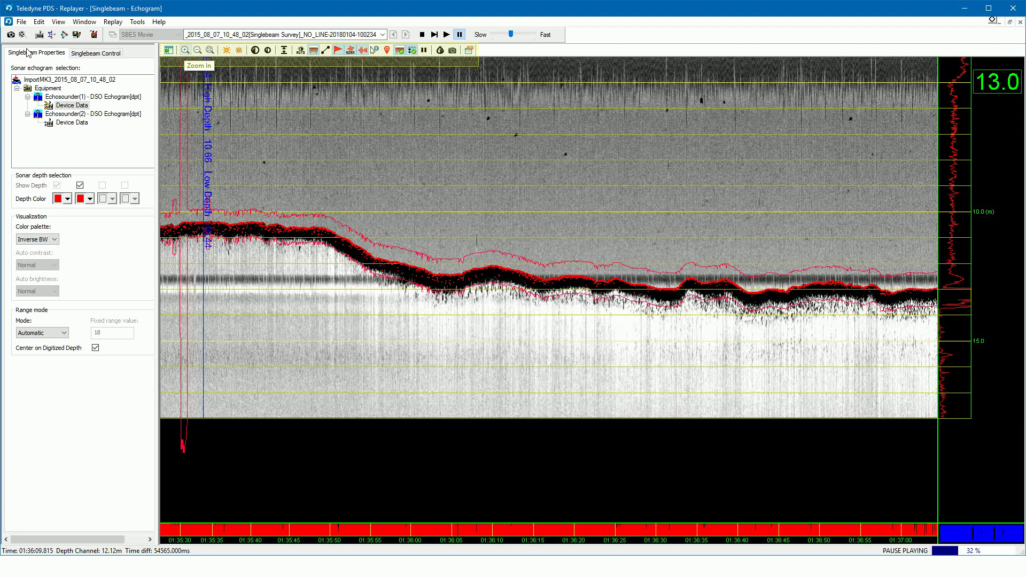
Zoom the echogram in two levels and back out two levels.
click(185, 52)
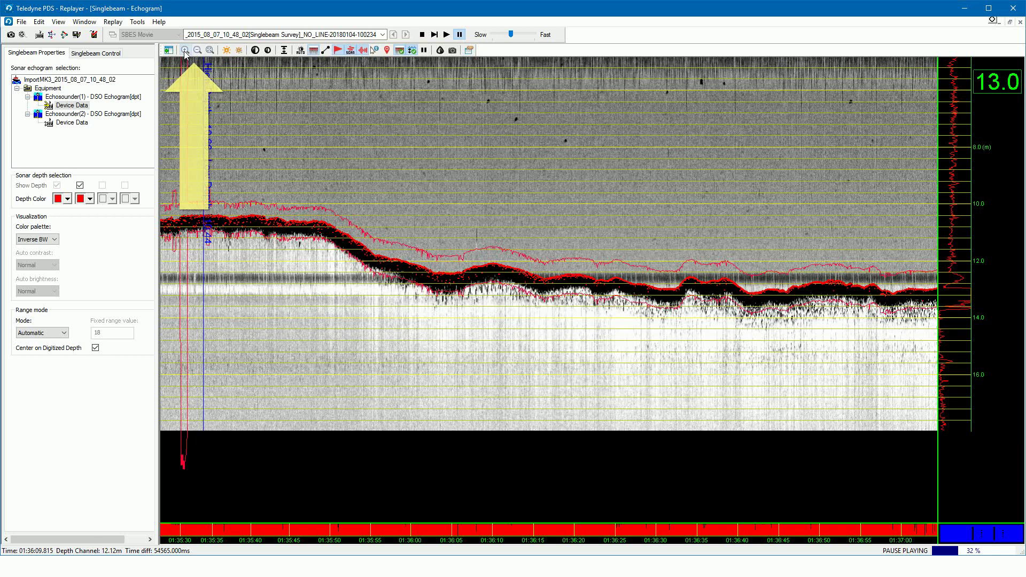
click(185, 52)
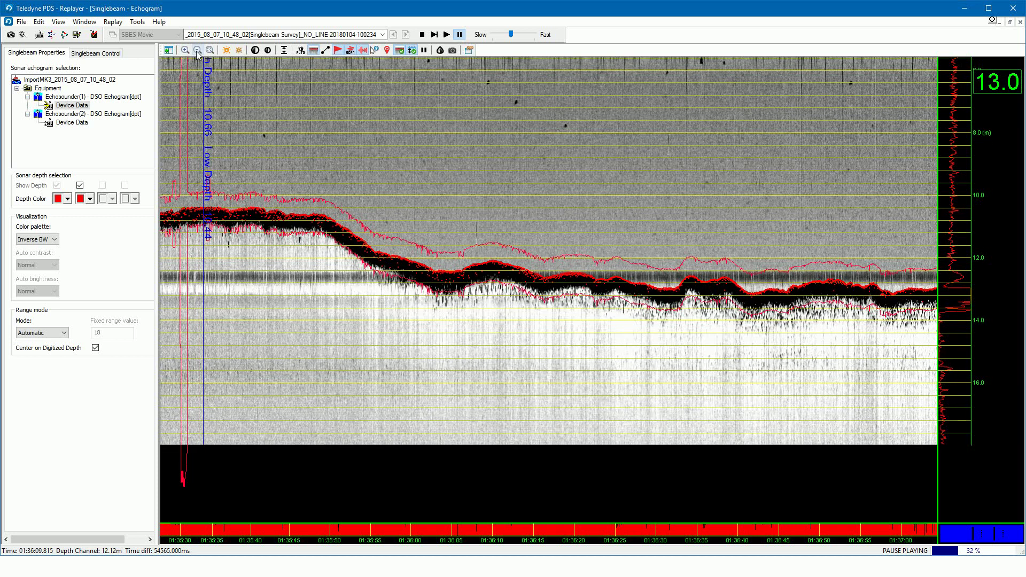
click(196, 51)
click(197, 50)
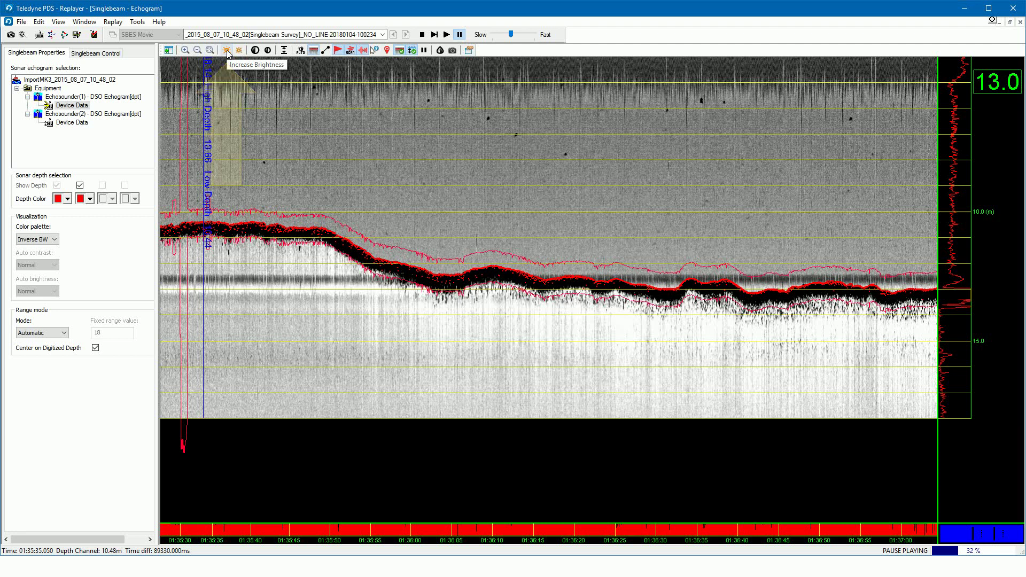
Raise and lower the echogram brightness by two steps each, and turn on auto scaling.
click(227, 51)
click(227, 51)
click(238, 51)
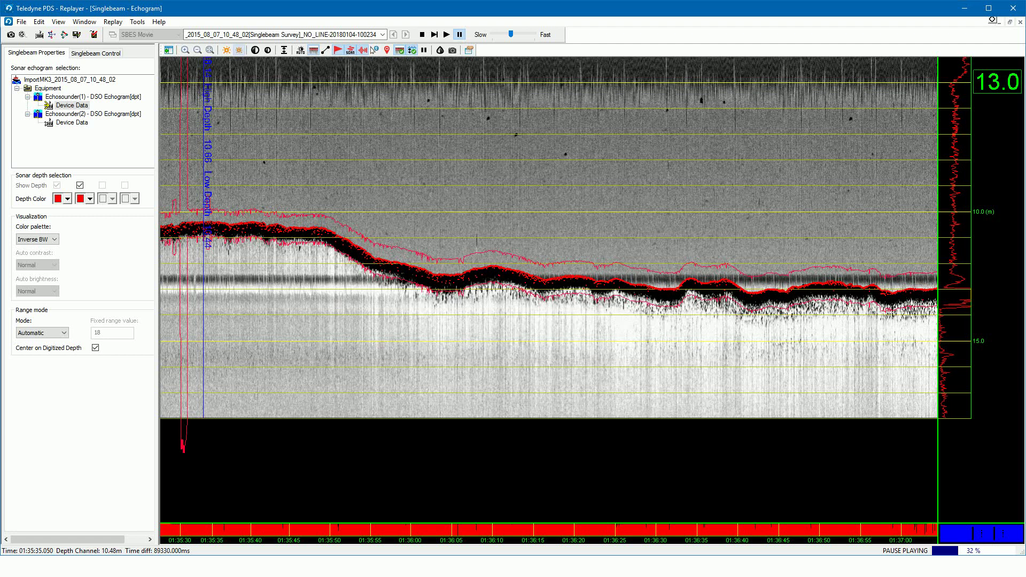
click(238, 51)
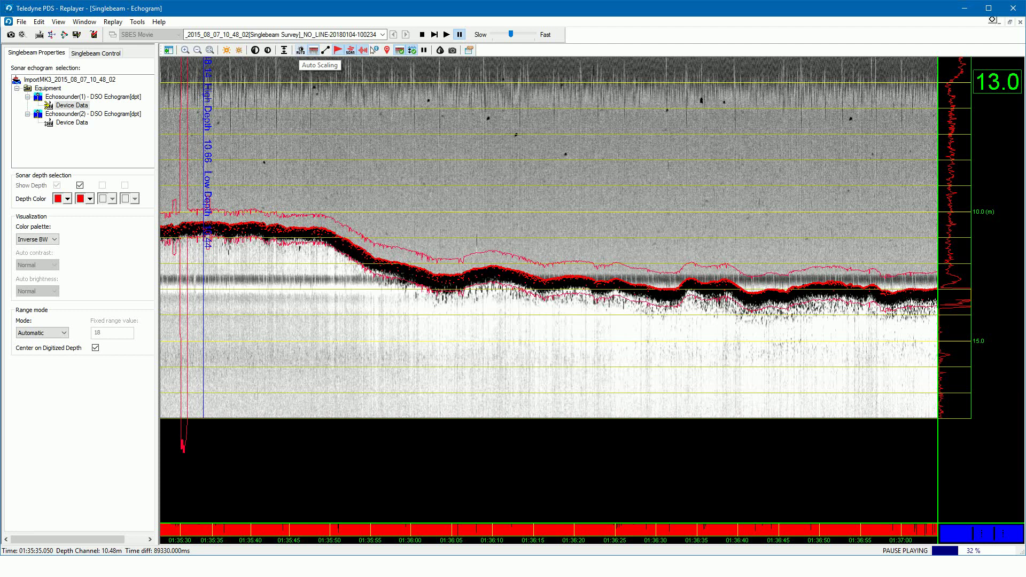
click(301, 51)
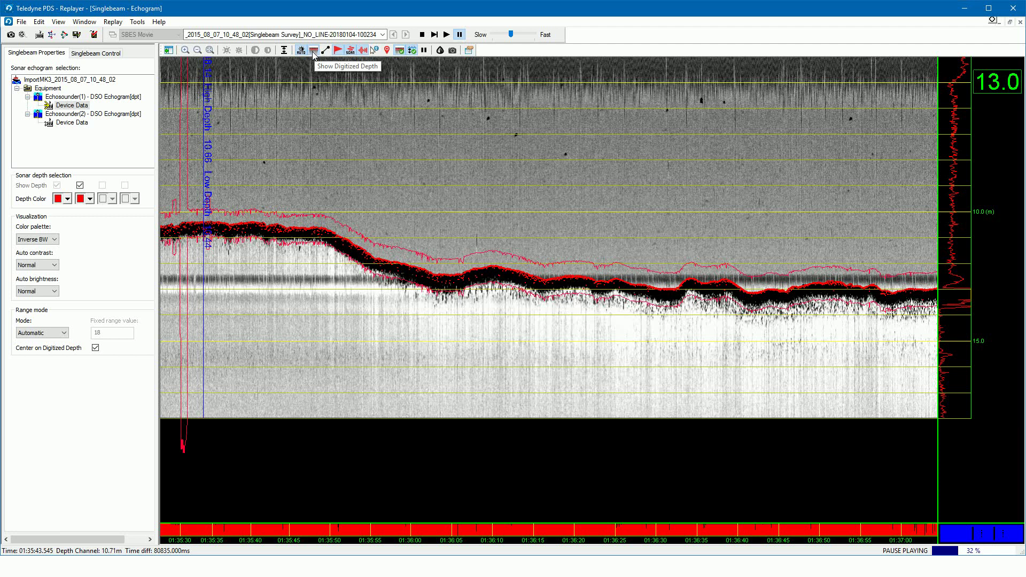
Hide and restore the digitized depth, and switch its connecting line on and off to check for spikes.
click(314, 51)
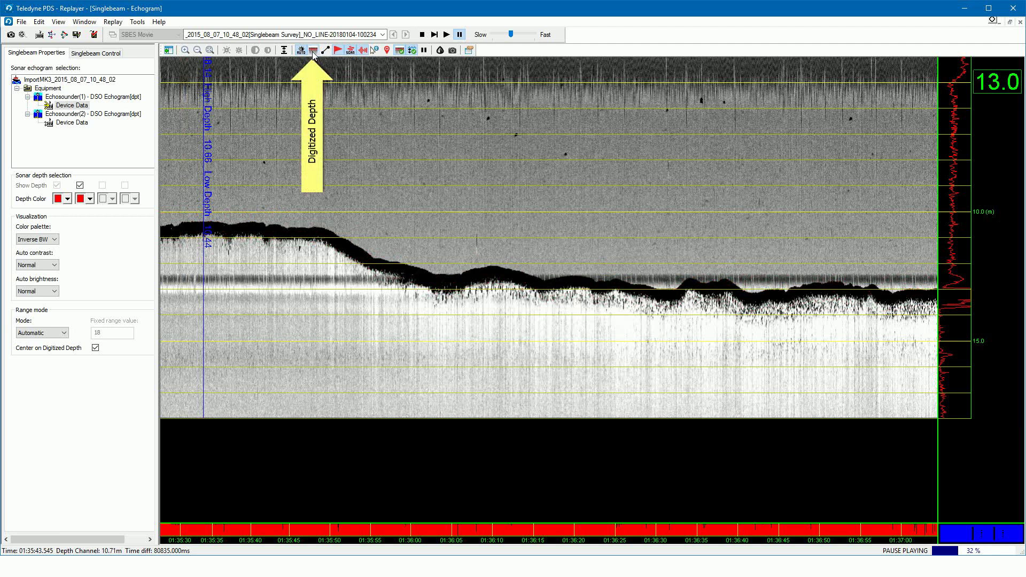
click(314, 51)
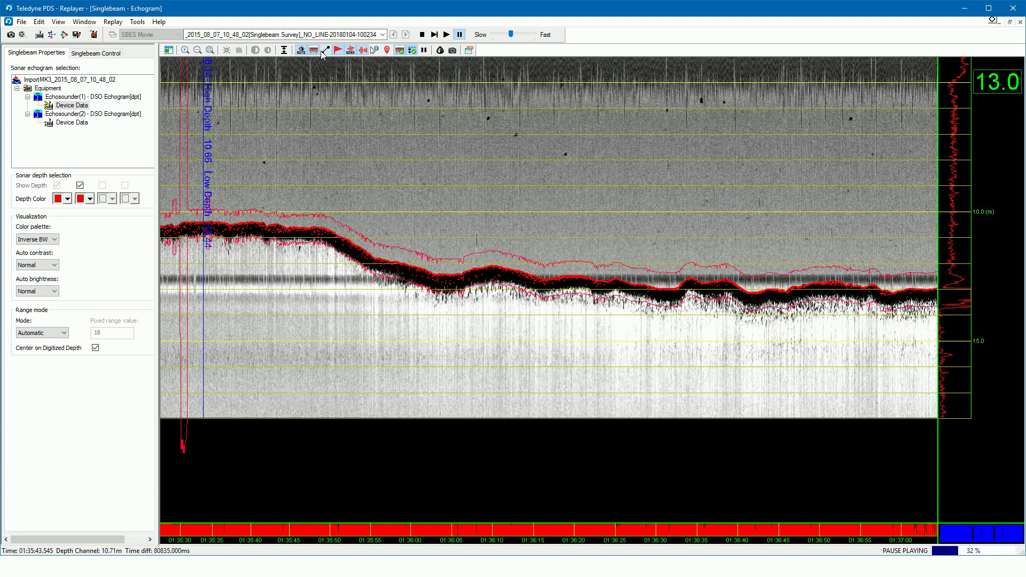
click(324, 52)
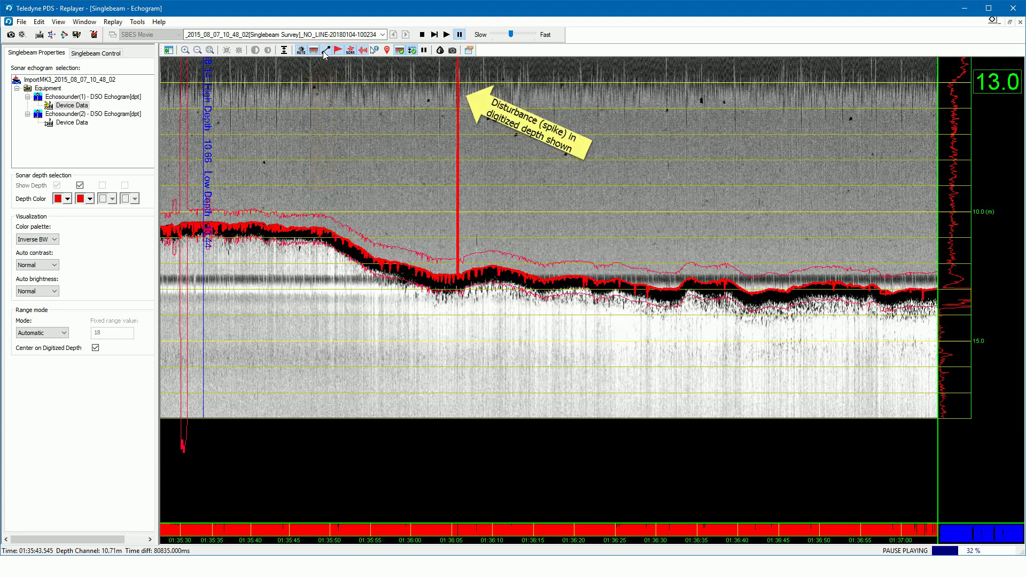
click(325, 51)
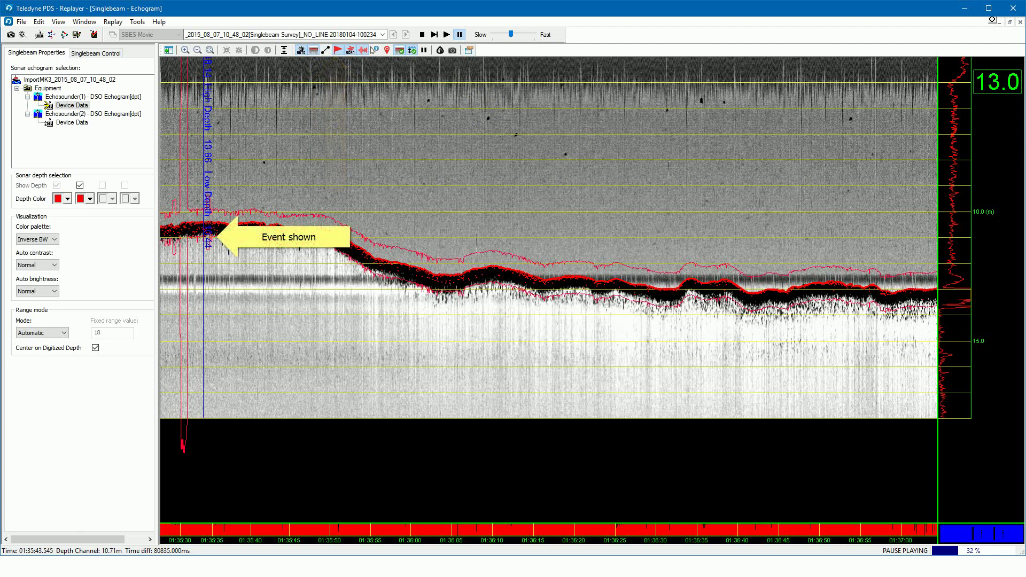
Switch the event markers and the AScan display off and back on.
click(337, 50)
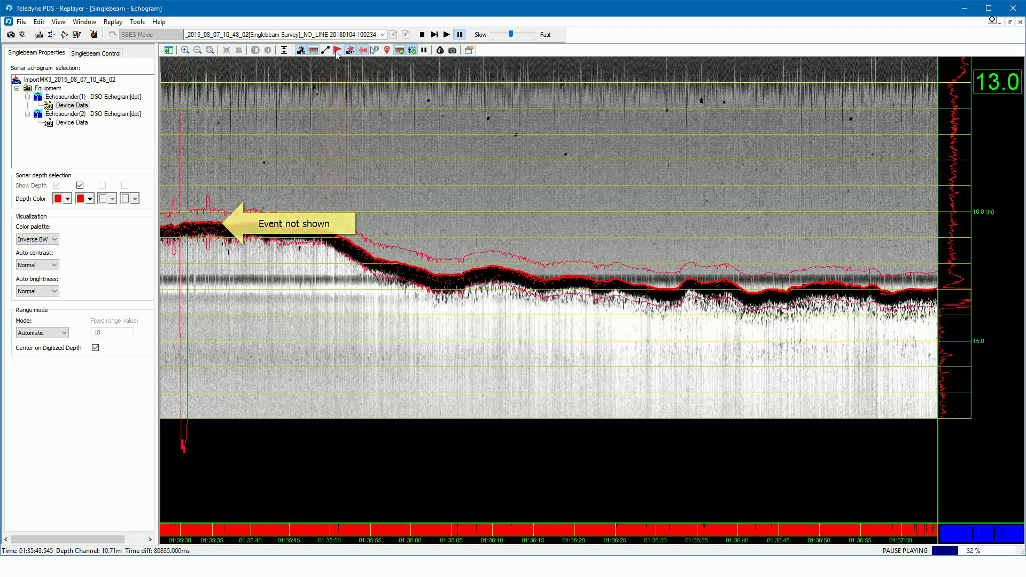
click(337, 51)
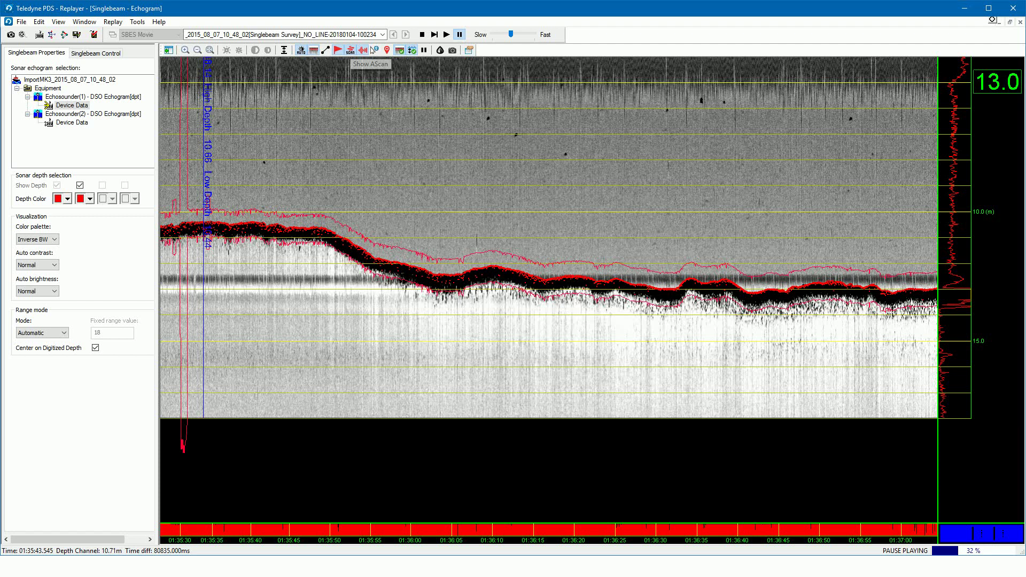
click(373, 49)
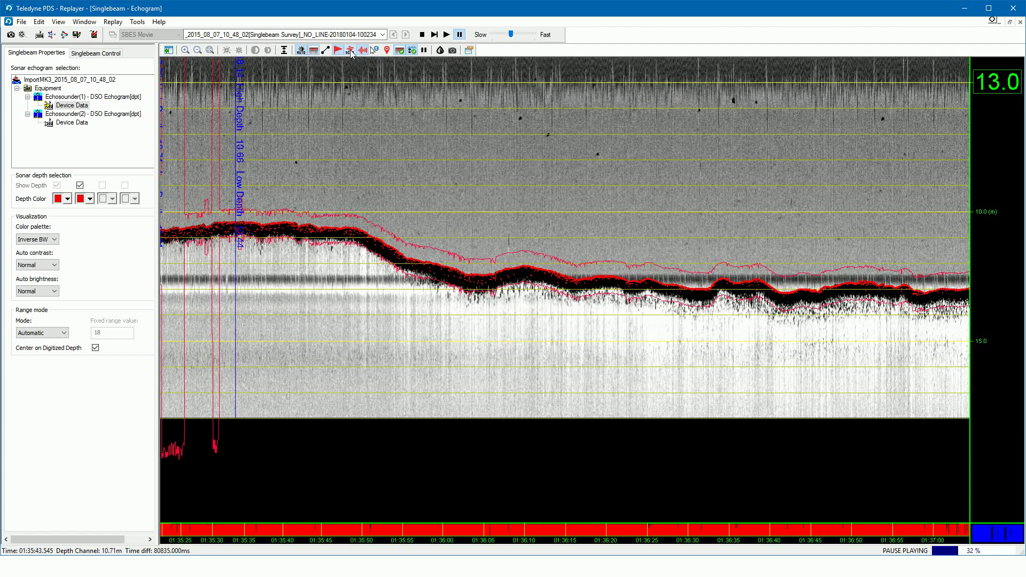
click(373, 50)
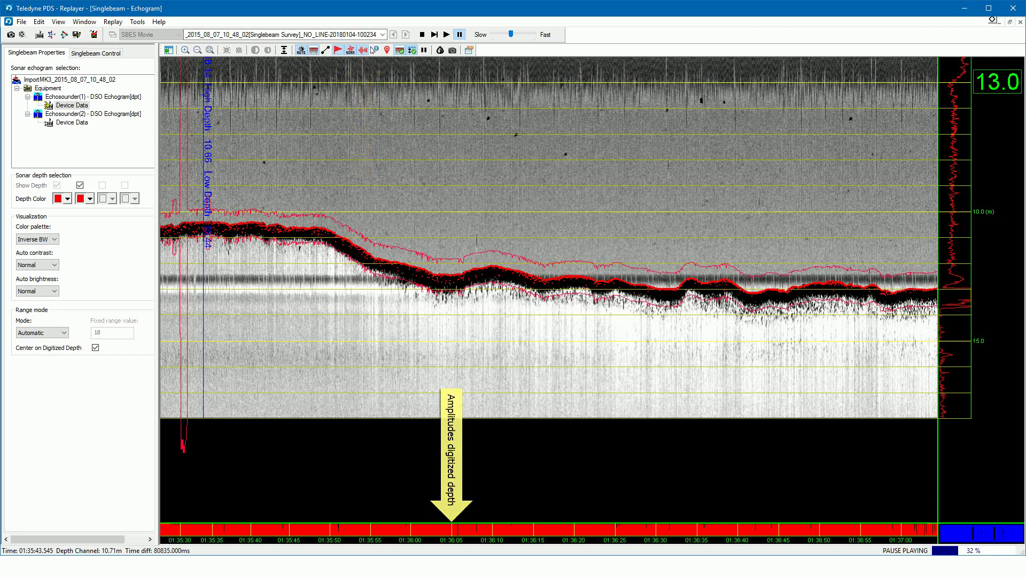
Switch the digitized depth amplitudes off and back on, and toggle the time and depth display at the cursor.
click(363, 51)
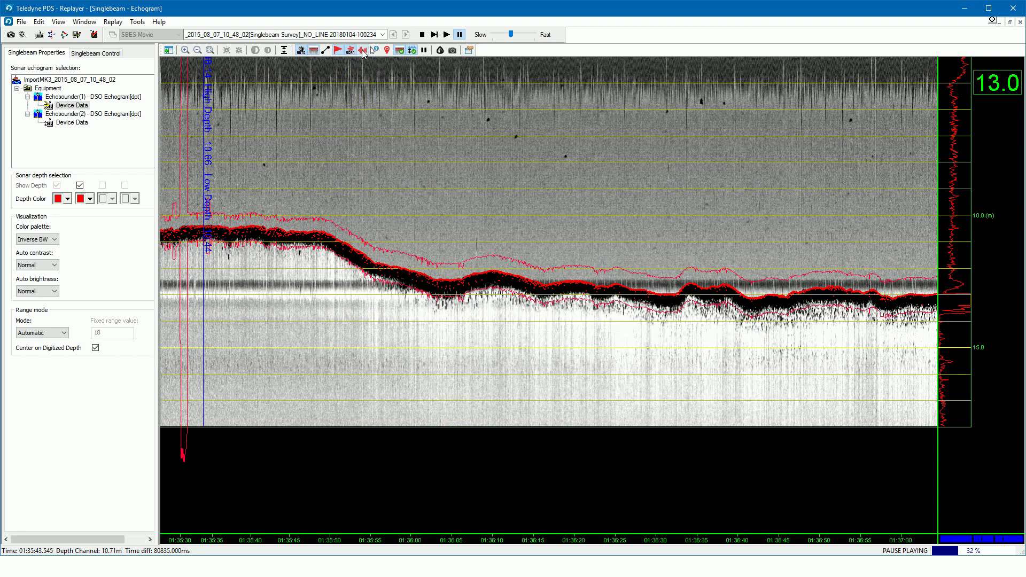
click(363, 52)
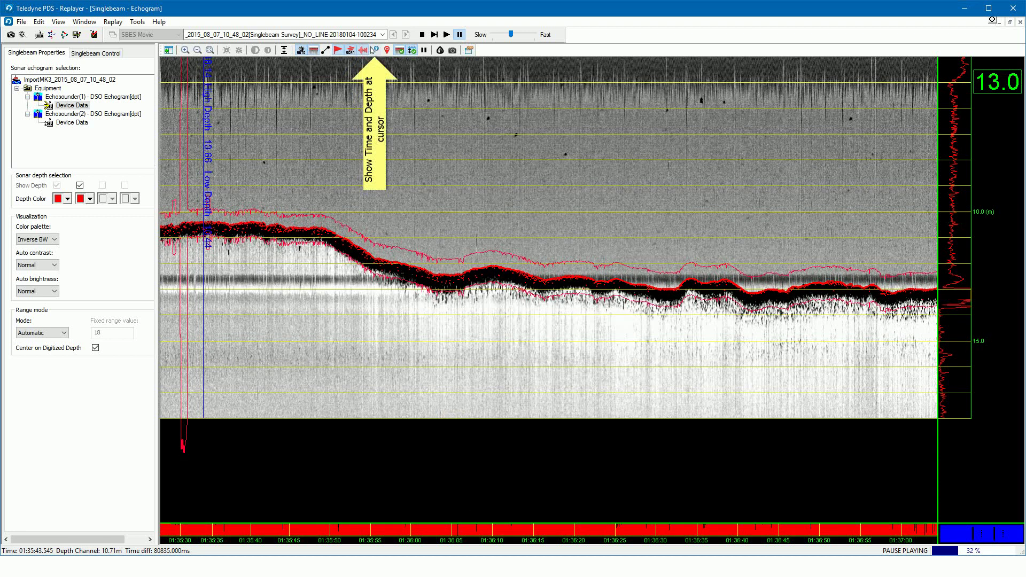
click(374, 50)
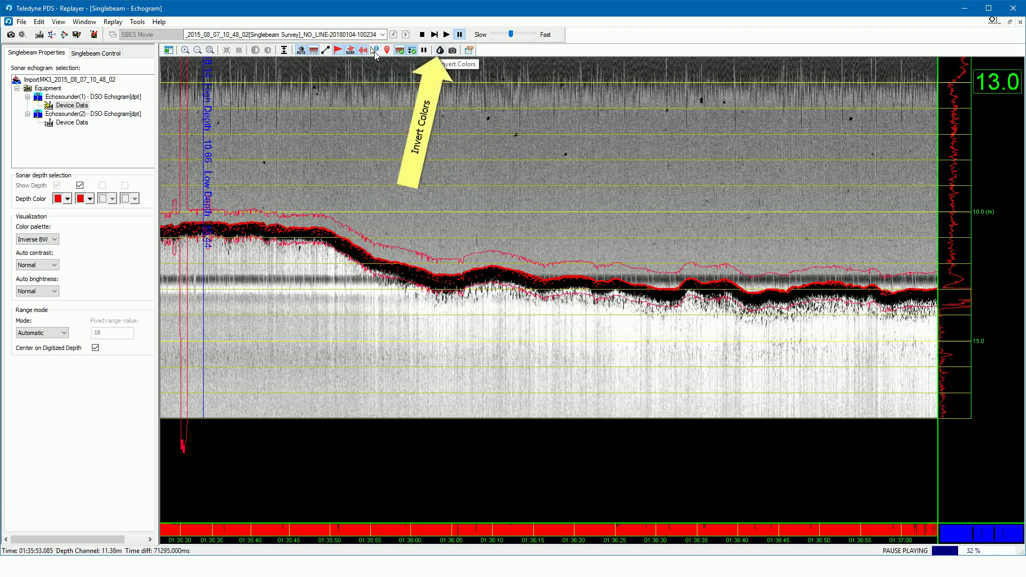
Invert the echogram colors and revert them to the original scheme.
click(439, 51)
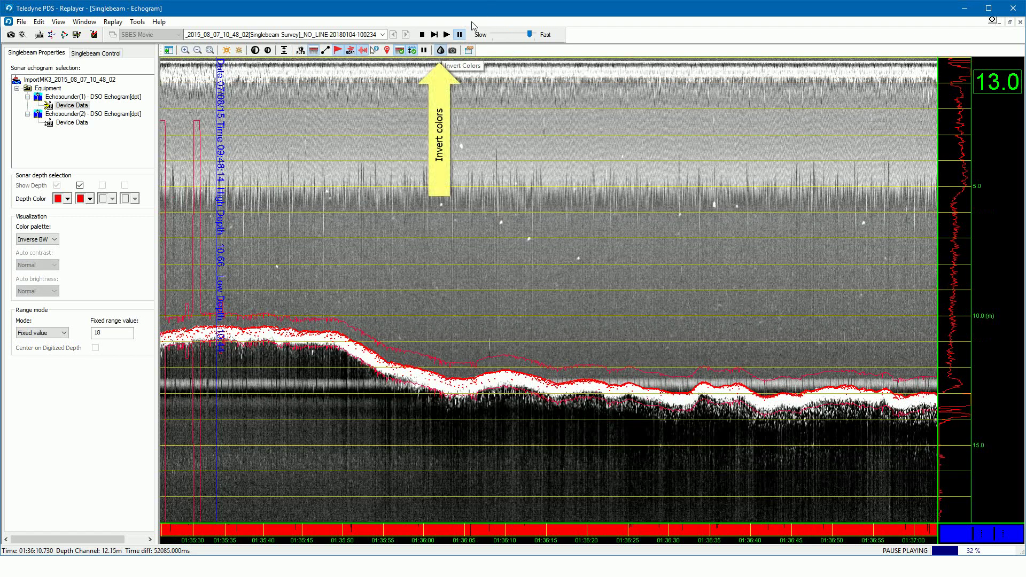
click(441, 51)
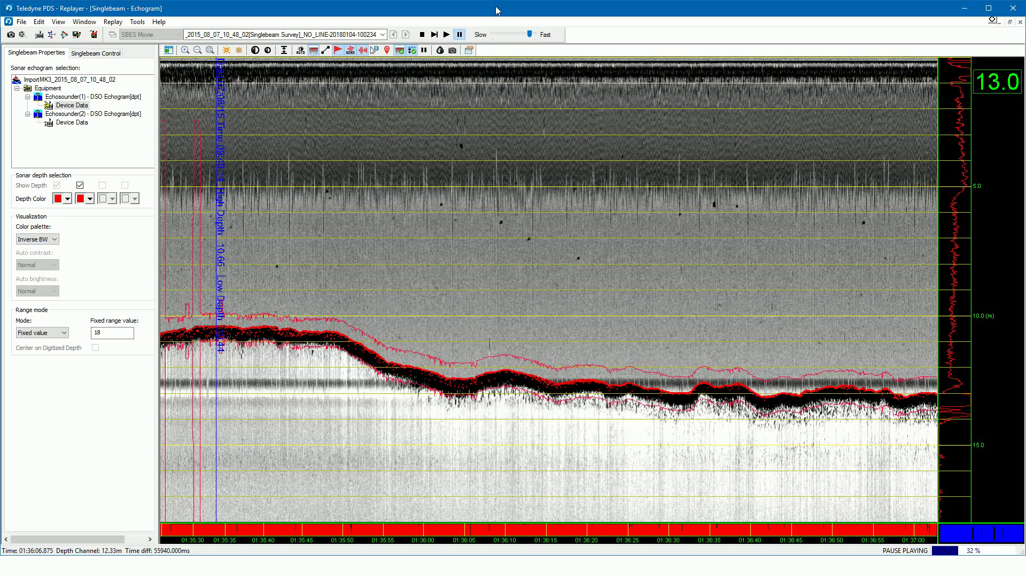
Open the echogram's View Properties and look through the list of display settings.
click(469, 51)
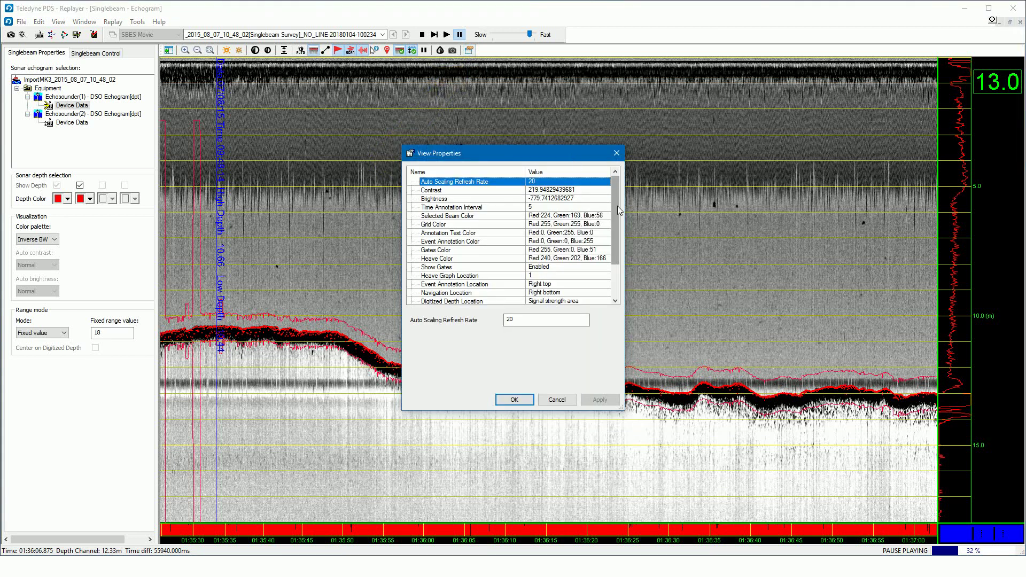
drag(617, 206, 617, 249)
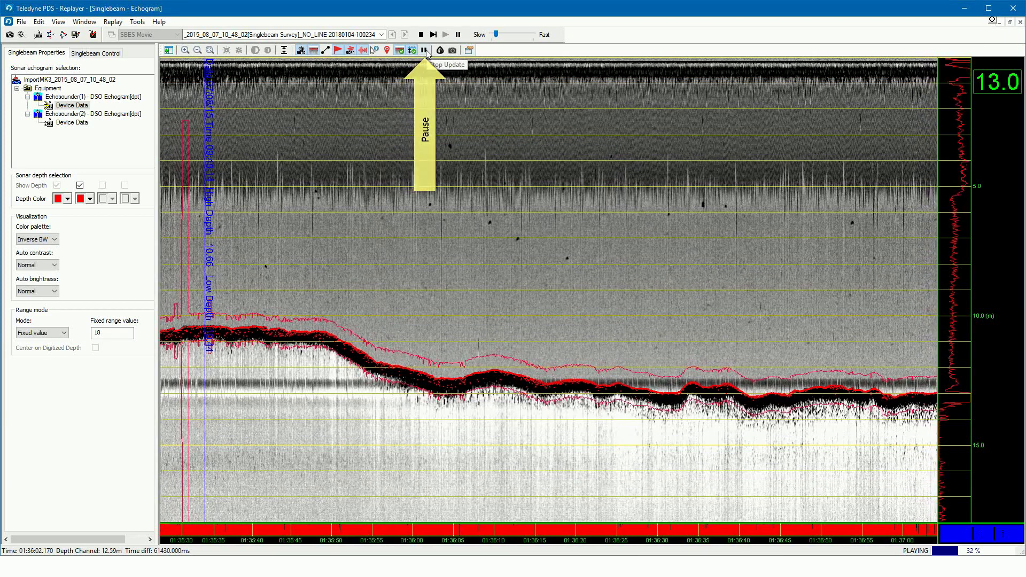
Stop the echogram update, move back and forth through the recorded data, and resume updating.
click(425, 50)
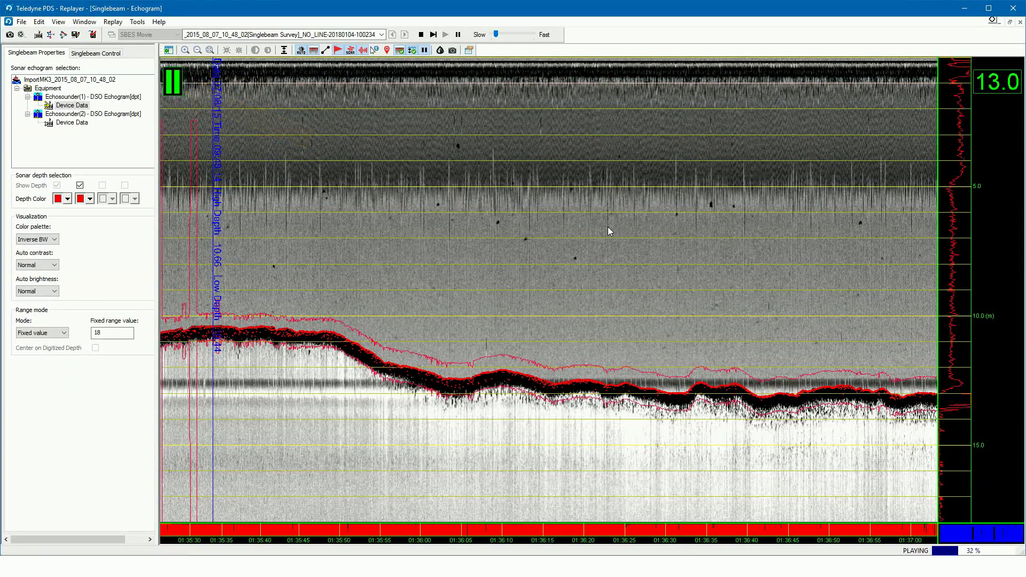
drag(578, 226, 470, 223)
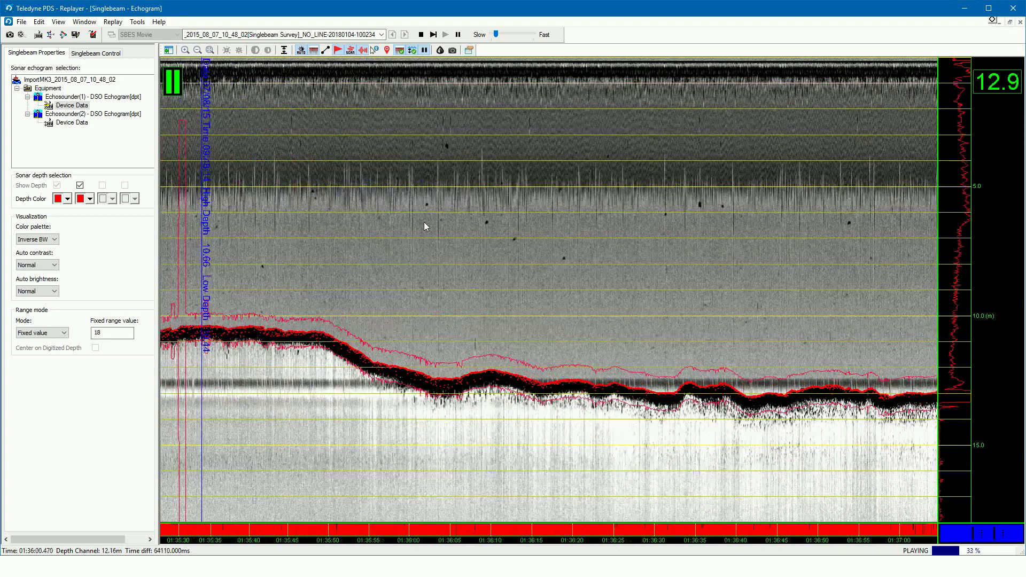
drag(543, 233, 680, 242)
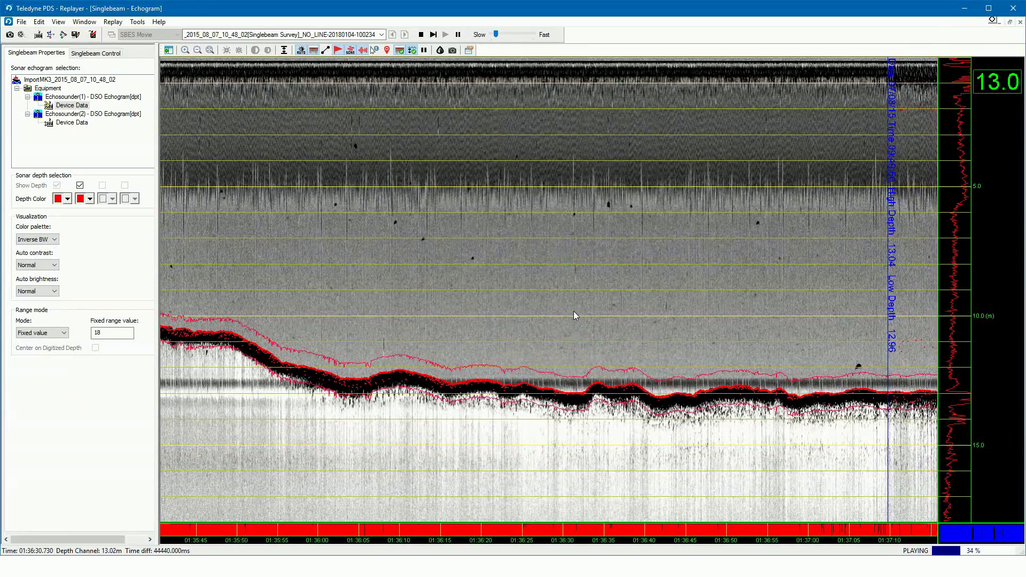
double_click(584, 266)
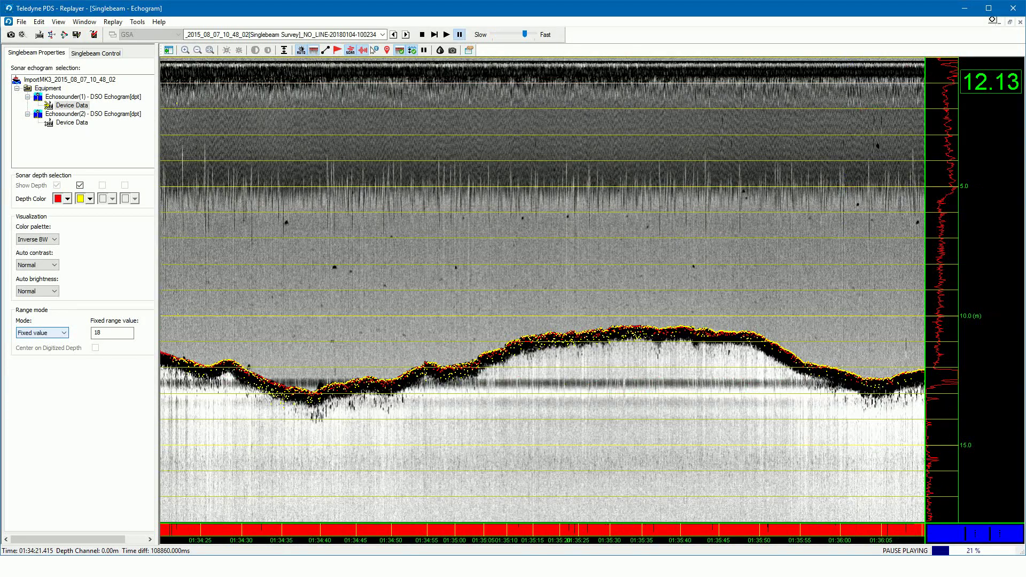
Set the range mode to Automatic, start the replay, and enable centering on the digitized depth.
click(64, 333)
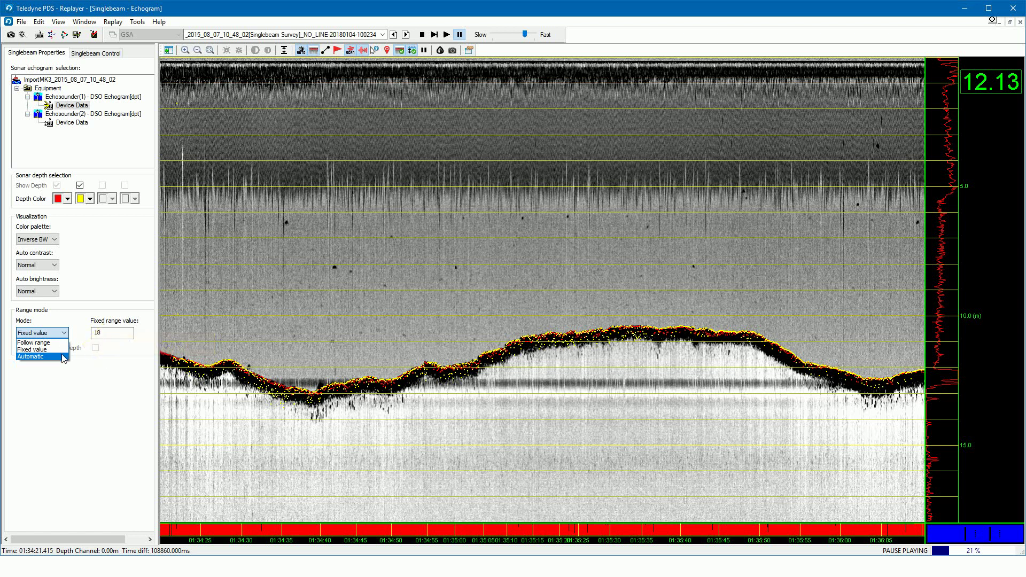
click(64, 357)
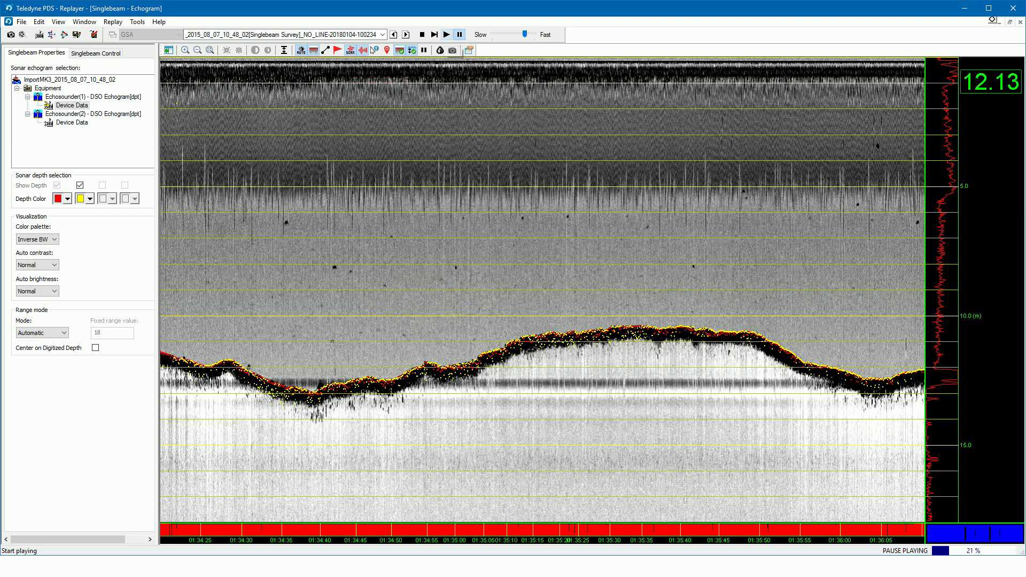
click(446, 34)
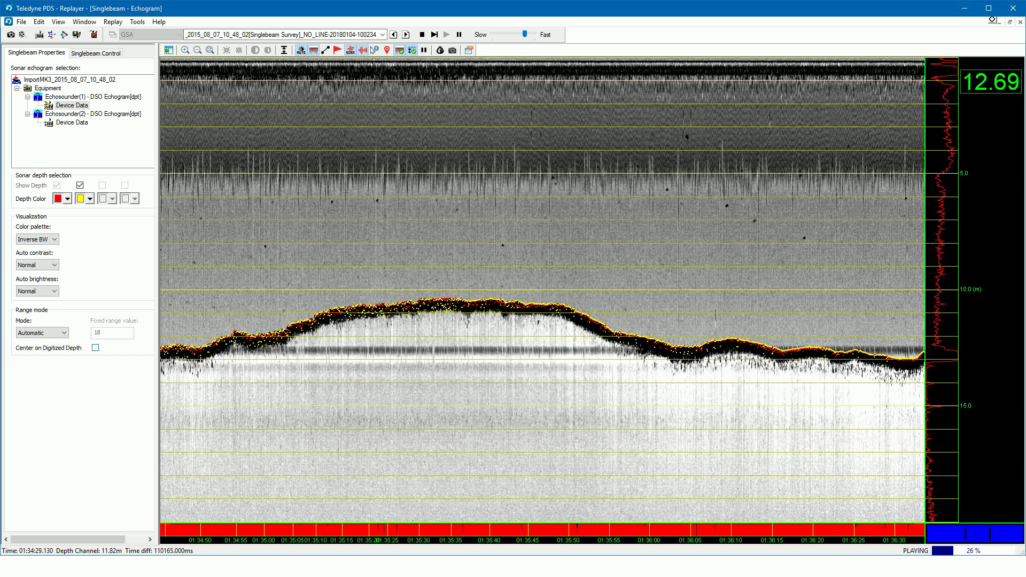
click(95, 347)
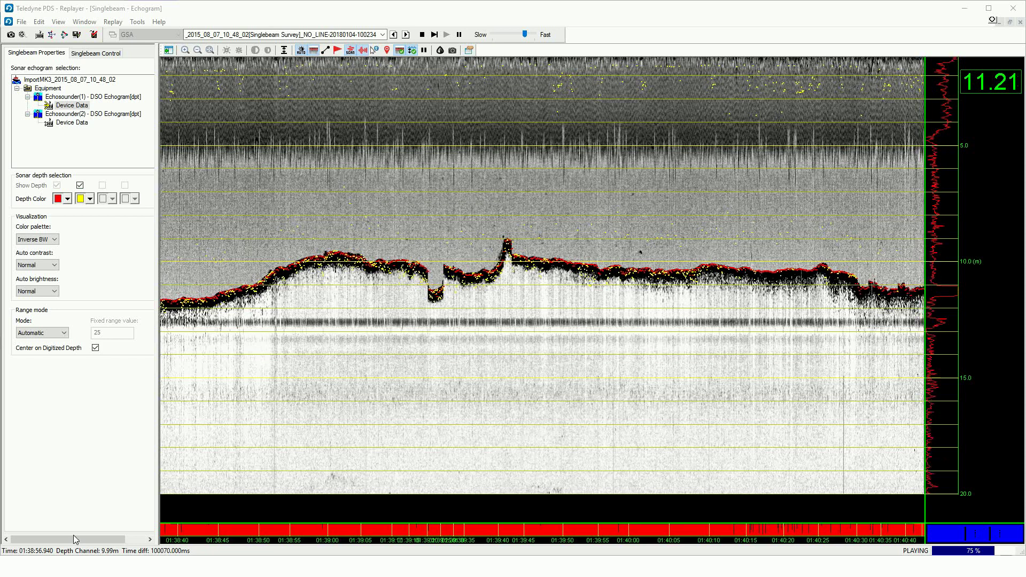
Pause the replay and switch the echogram to the fixed range mode.
click(459, 34)
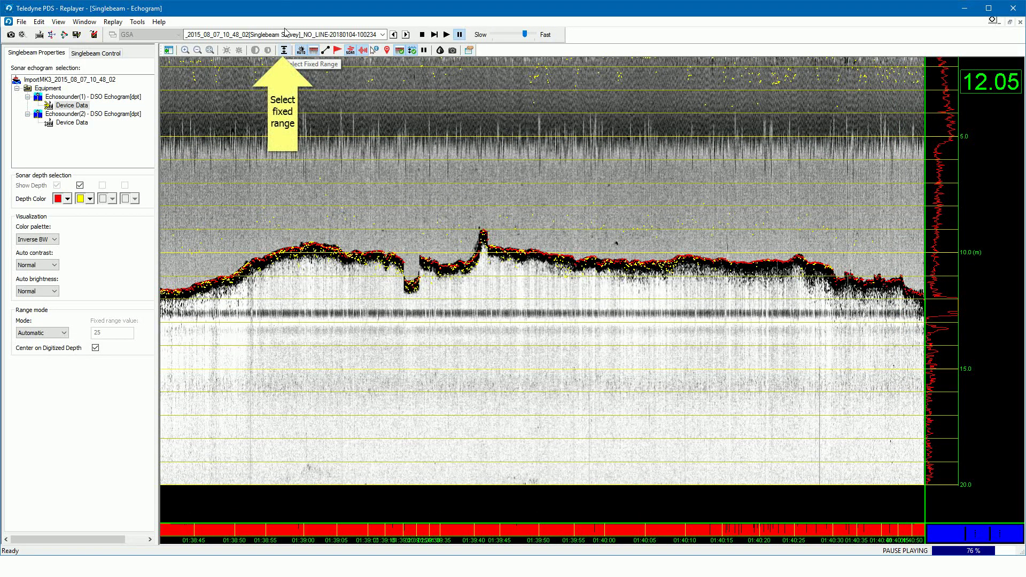
click(283, 50)
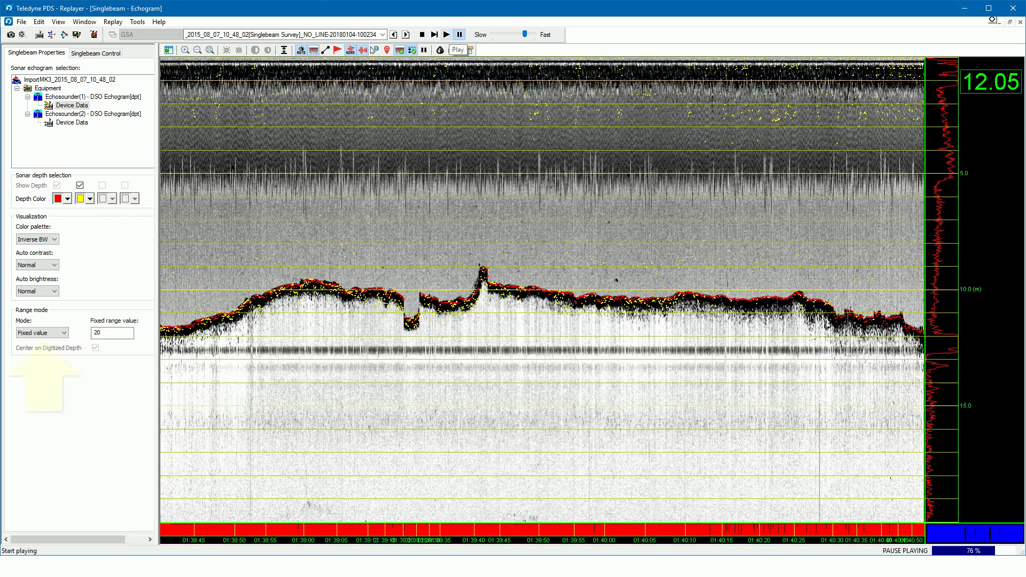
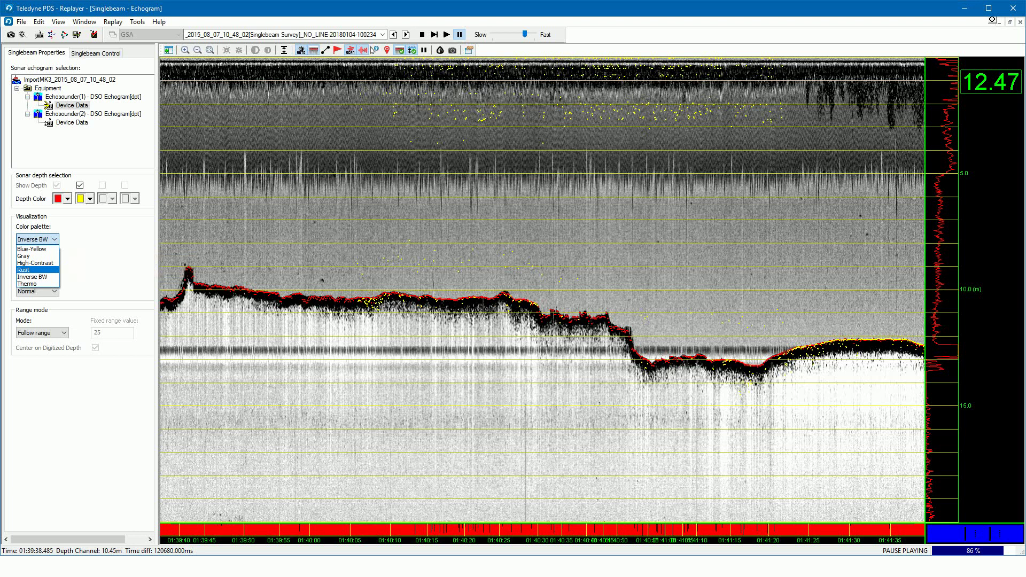
Change the echogram's color palette to Rust.
key(Return)
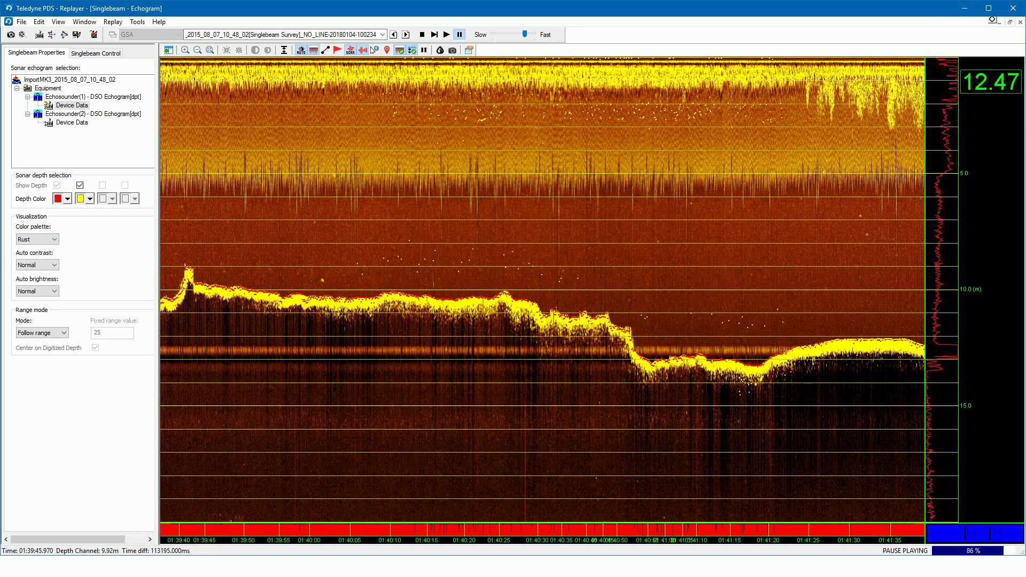
Change the echogram's color palette to High-Contrast and invert its colors.
click(55, 239)
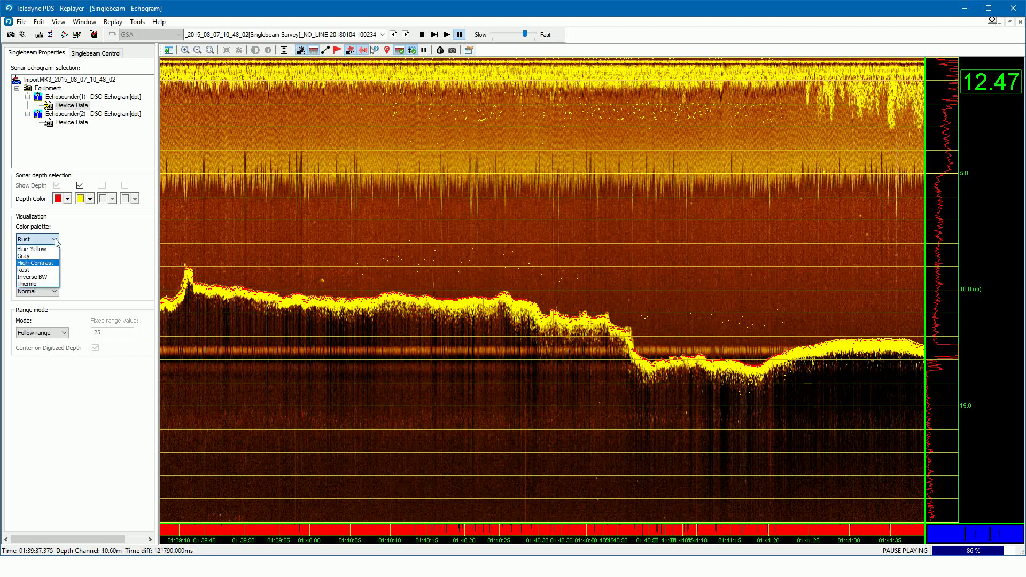
click(47, 263)
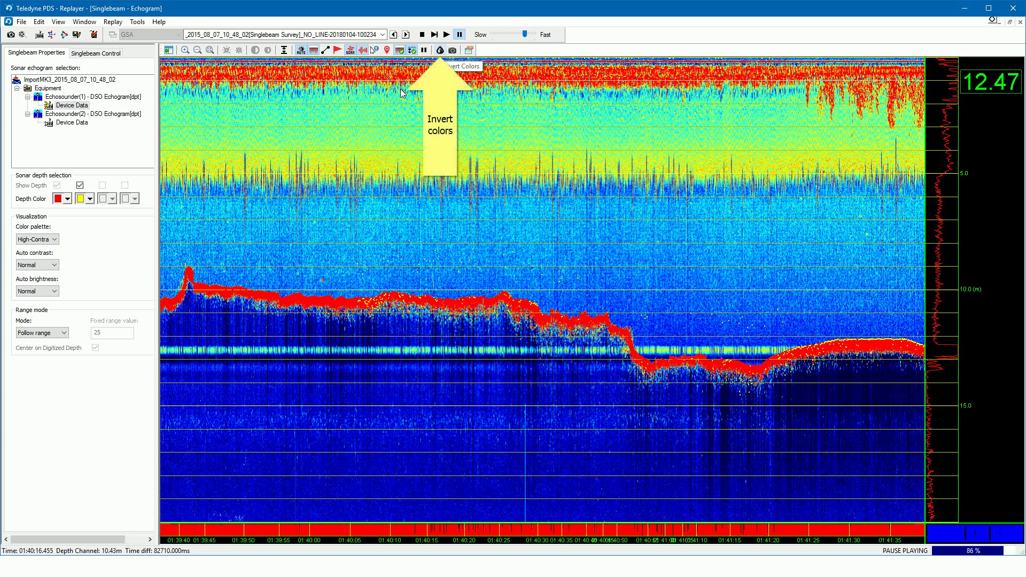
click(439, 50)
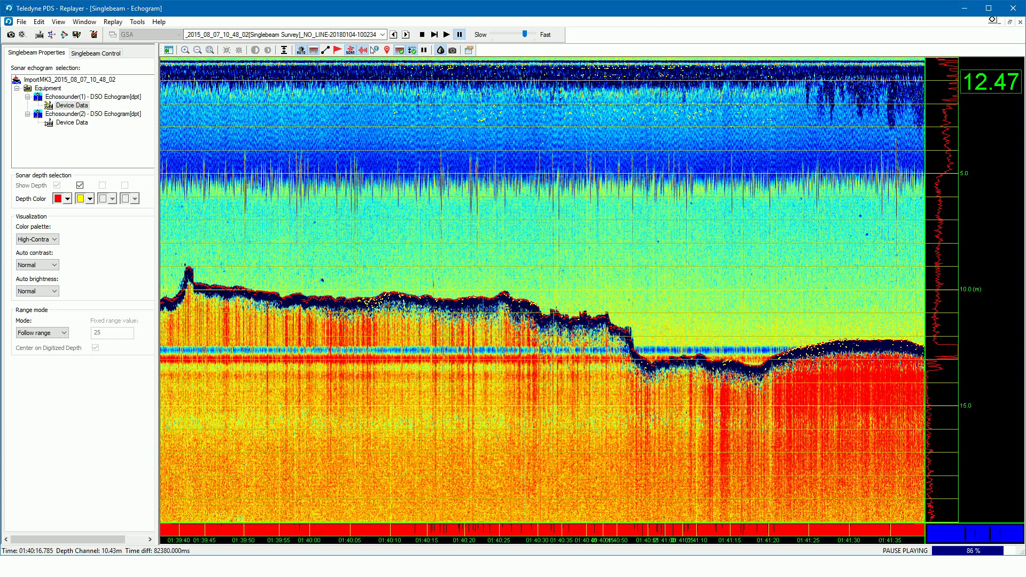
Set the auto contrast to High, turn off automatic contrast and brightness, and adjust the echogram's contrast manually.
click(55, 265)
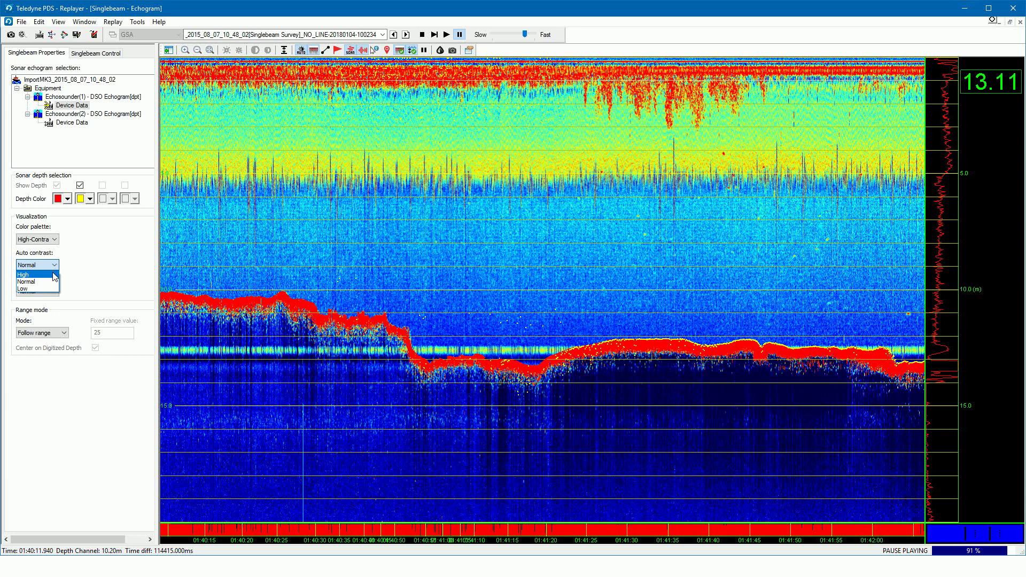
click(55, 275)
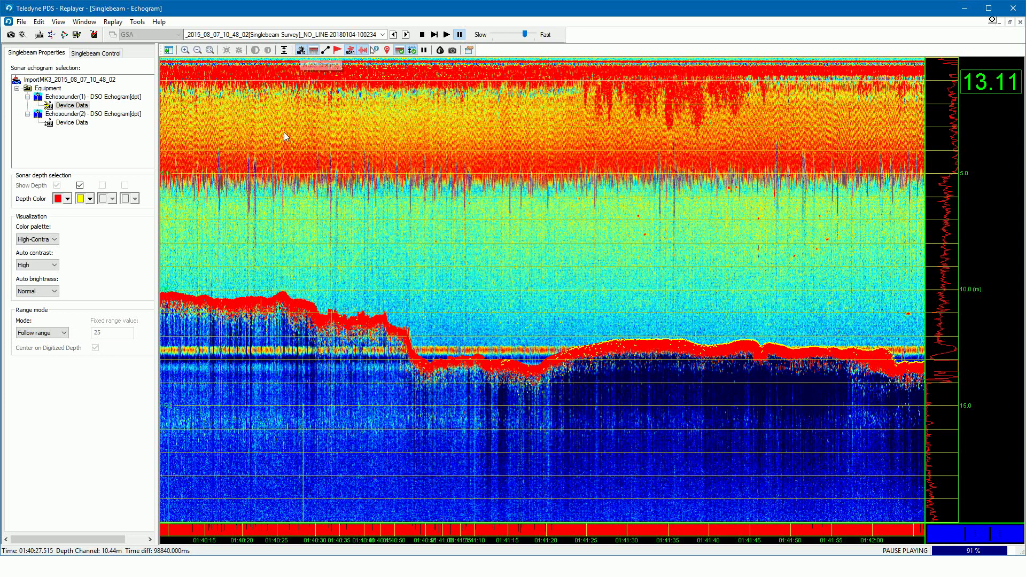
click(301, 52)
click(268, 51)
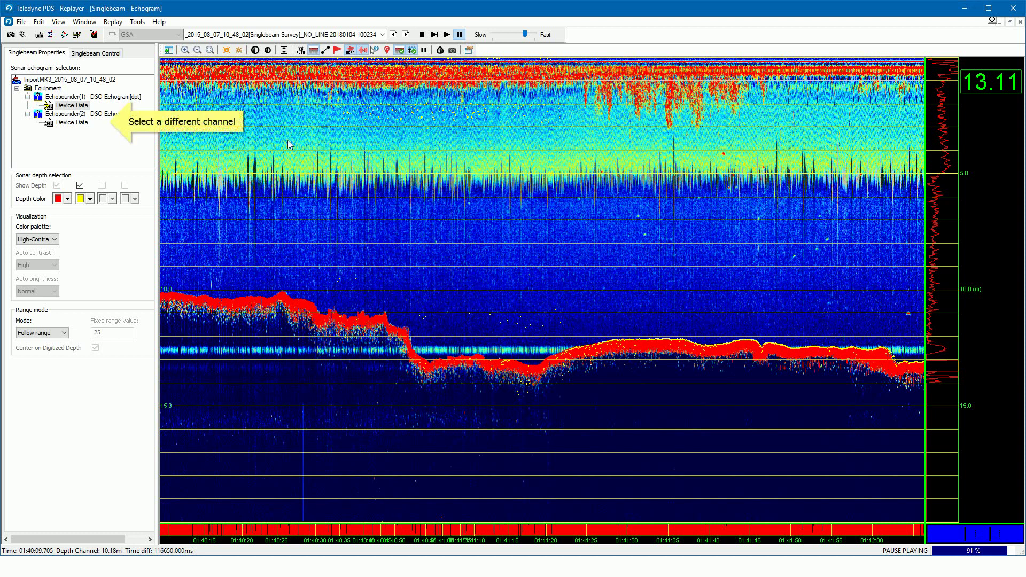
Display the device data of Echosounder(2) and run the replay briefly before pausing it.
click(73, 122)
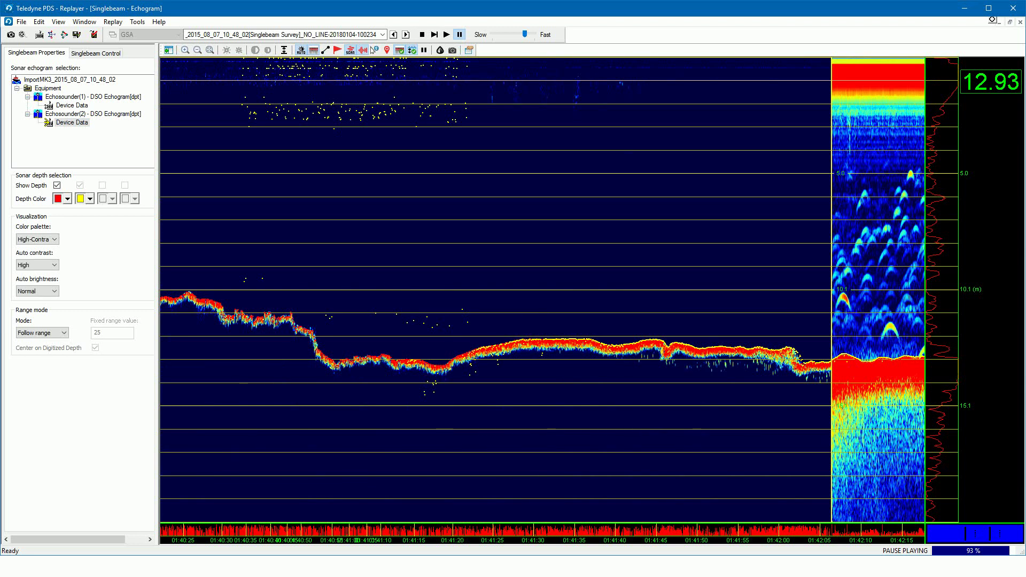
click(446, 35)
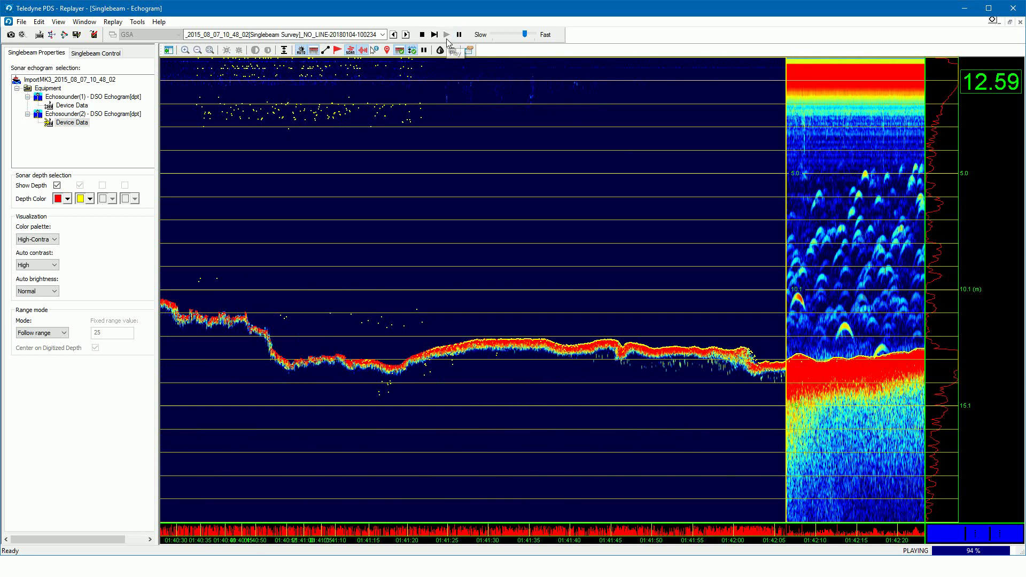
click(459, 35)
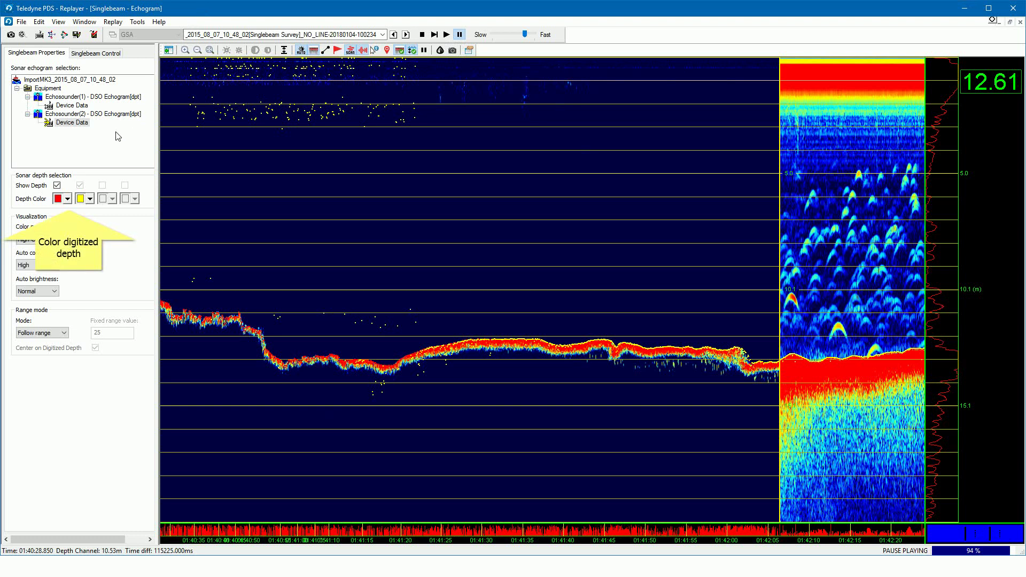
Change the first digitized depth's color to white and back to red.
click(69, 199)
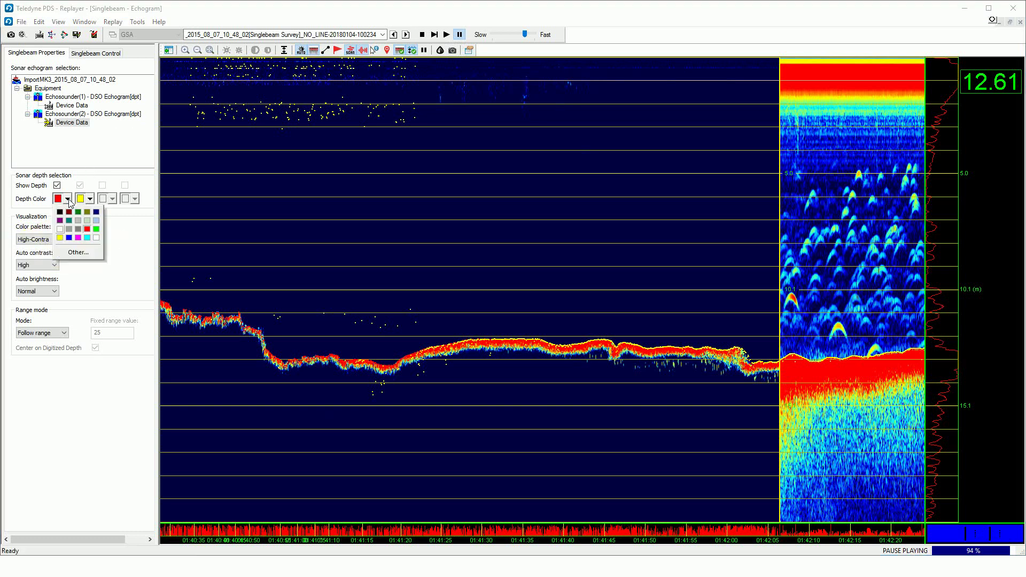
click(61, 228)
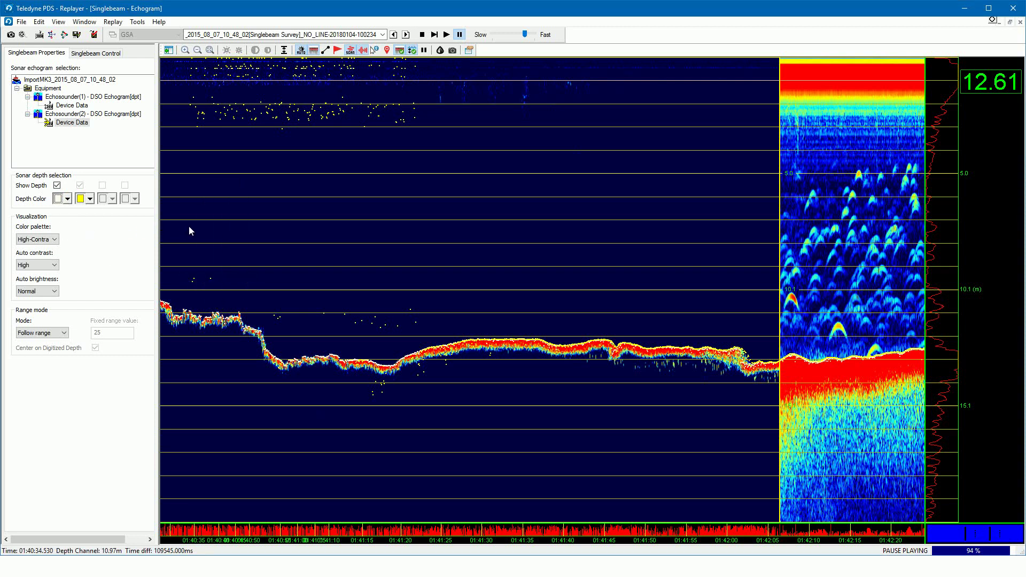
click(68, 199)
click(87, 229)
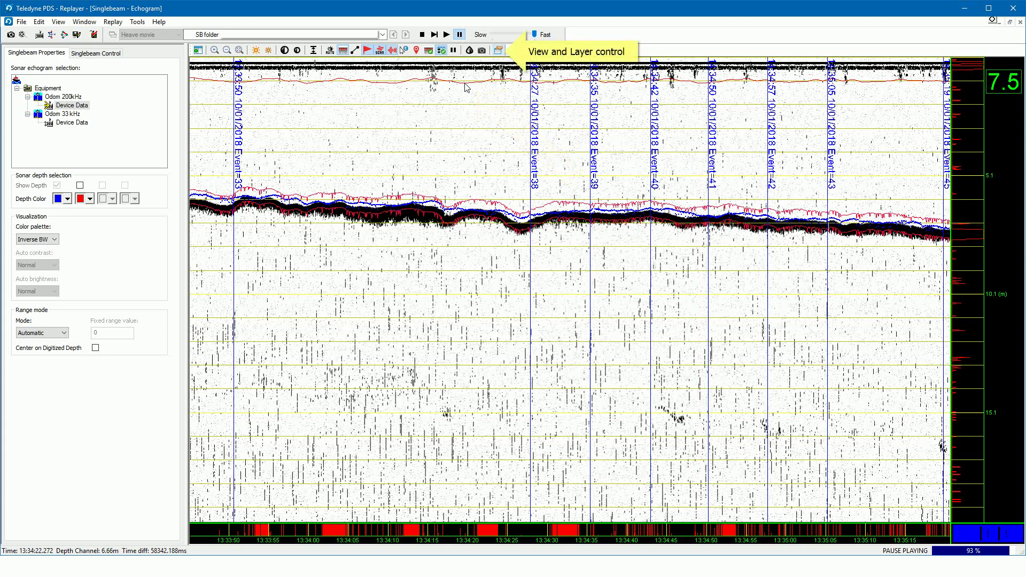
Open the view and layer control, and toggle the heave correction of the digitized depth.
click(498, 51)
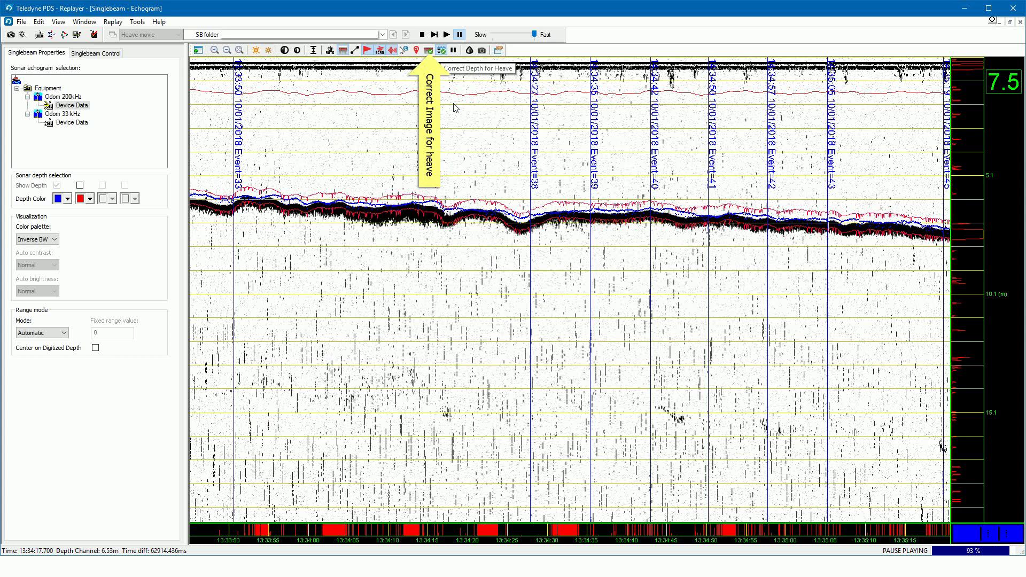
click(441, 52)
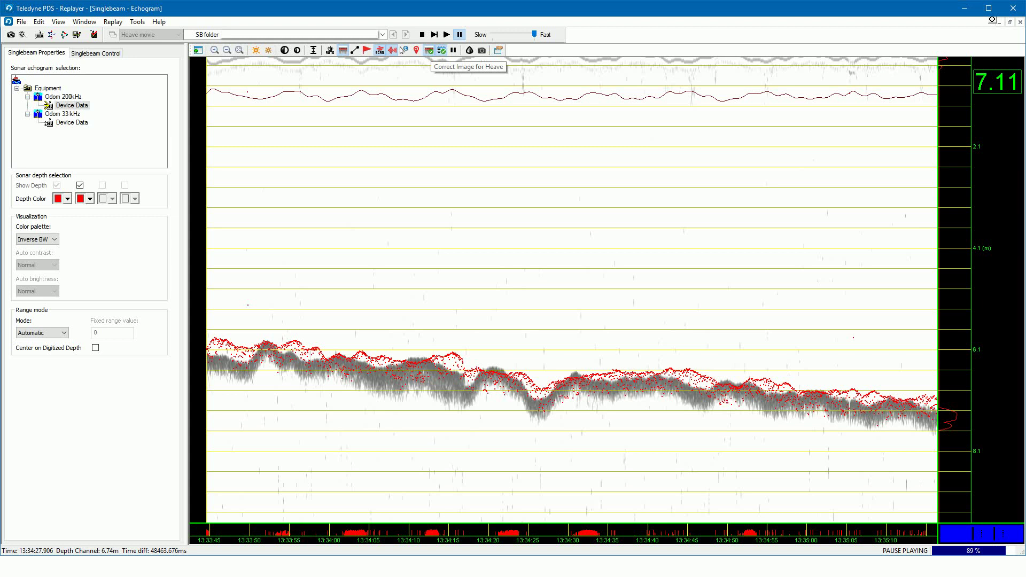
Turn off the image heave correction, toggle the depth heave correction on and off, and reenable the image correction.
click(429, 50)
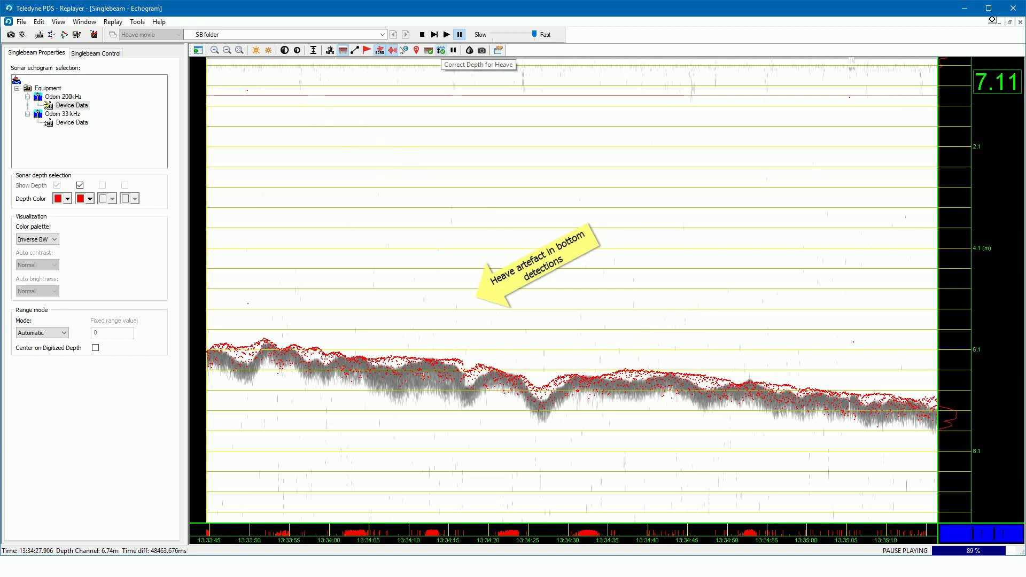
click(441, 50)
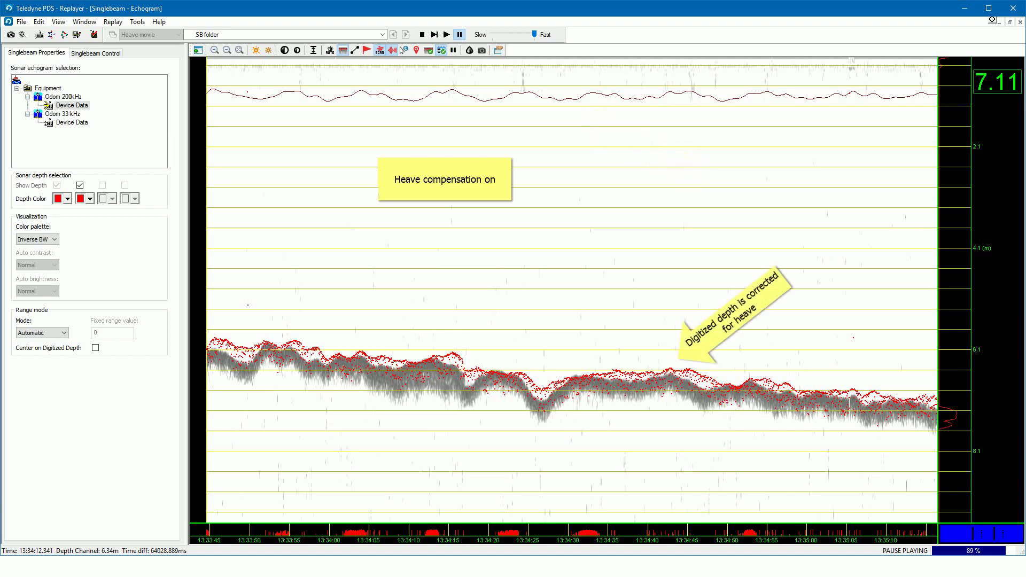
click(440, 50)
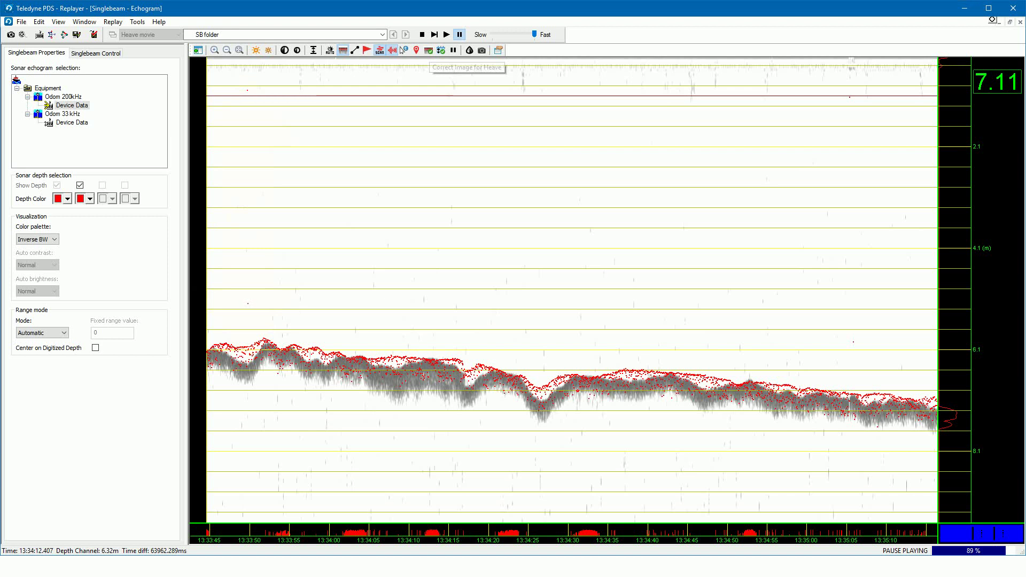
click(428, 50)
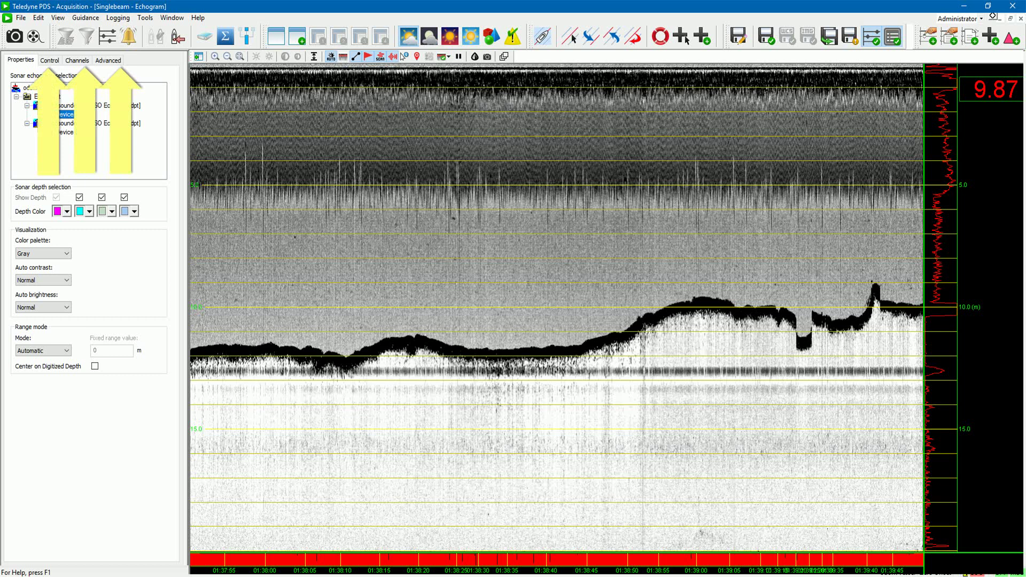
View the echosounder's Control, Channels and Advanced settings in the Acquisition echogram view.
click(50, 60)
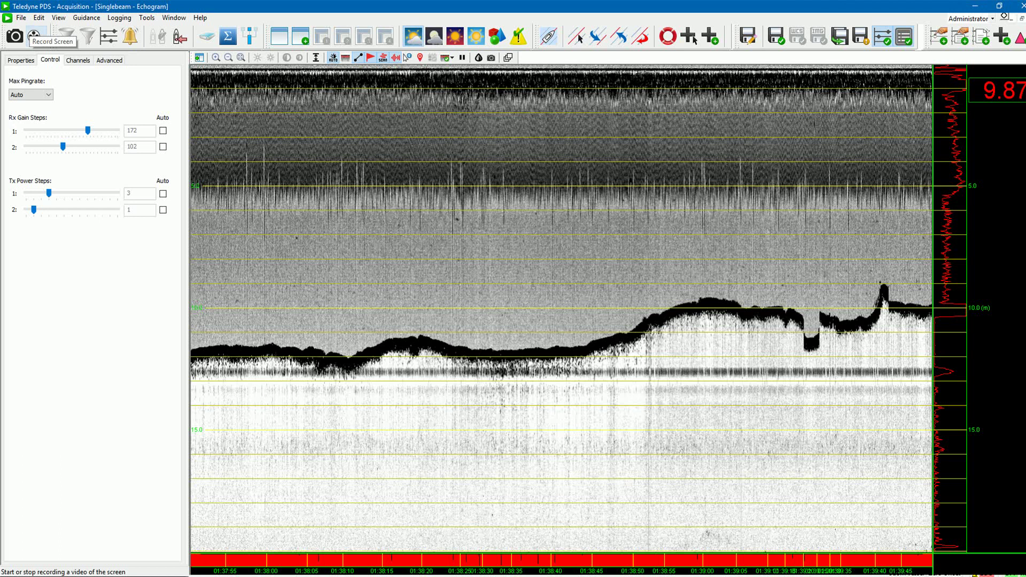
click(78, 60)
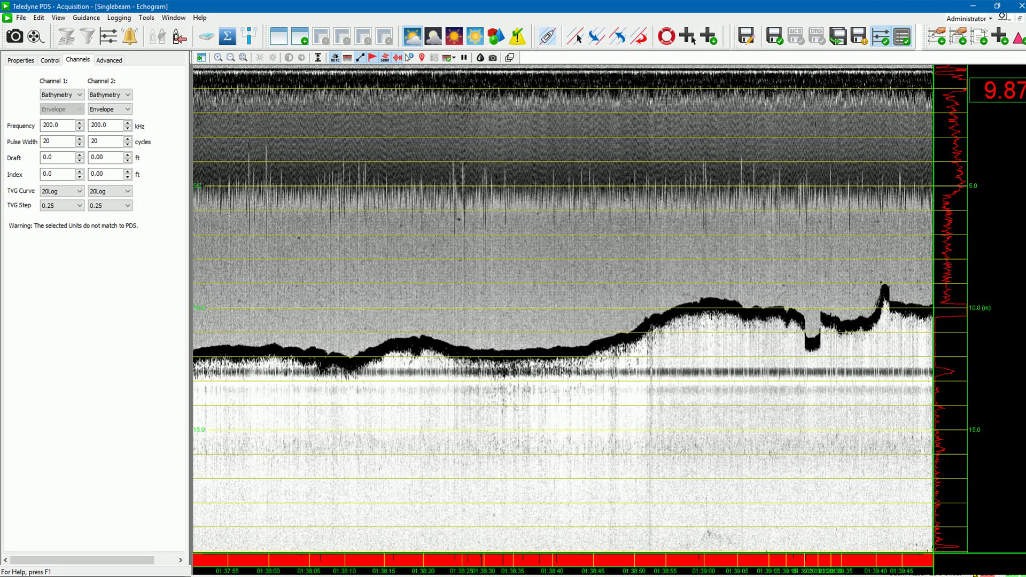
click(109, 59)
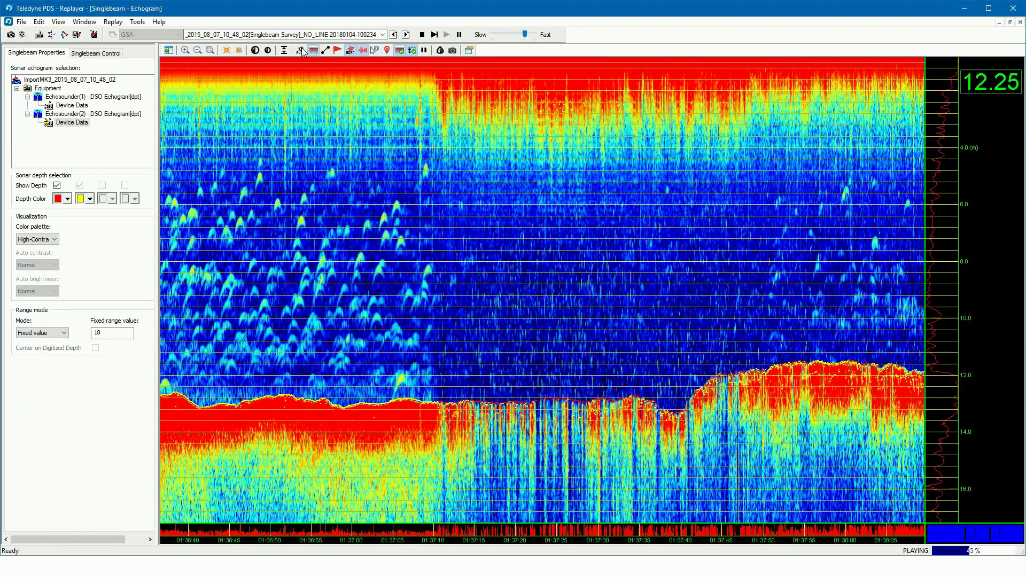
Turn on automatic contrast and brightness for the Echosounder(2) echogram, and invert its colors and back.
click(301, 50)
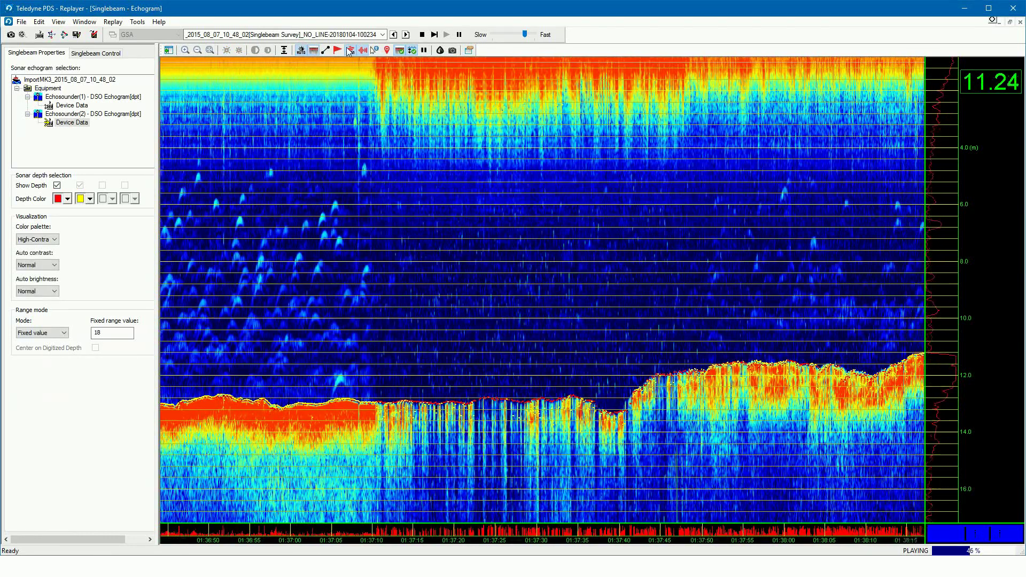
click(441, 50)
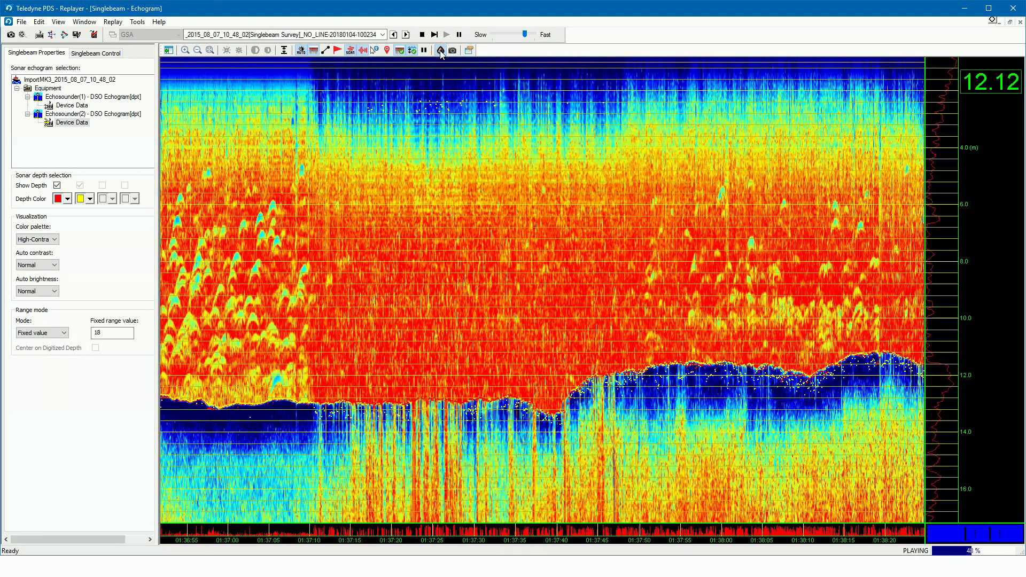
click(441, 50)
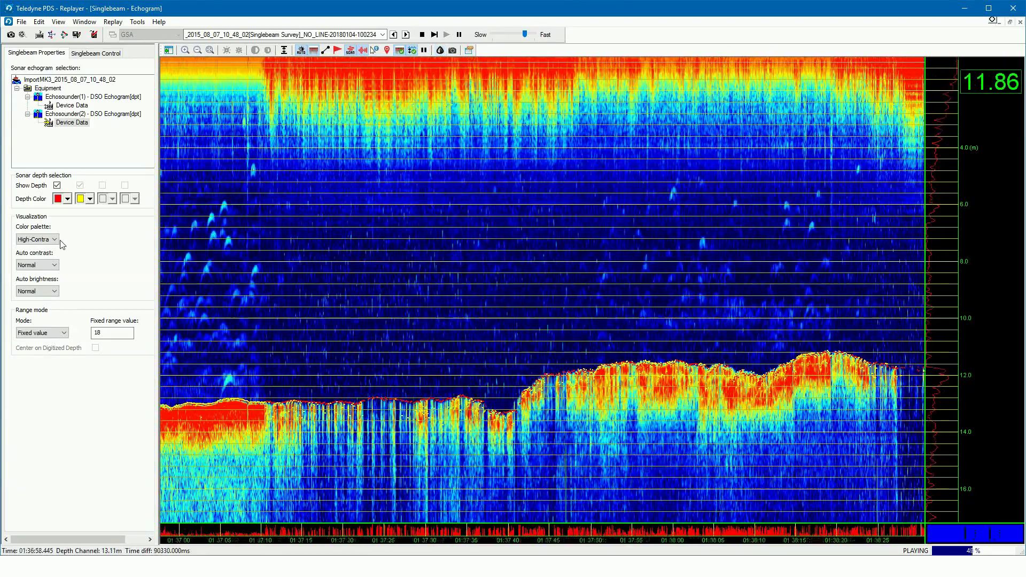
Open the color palette choices for the Echosounder(2) echogram.
click(54, 240)
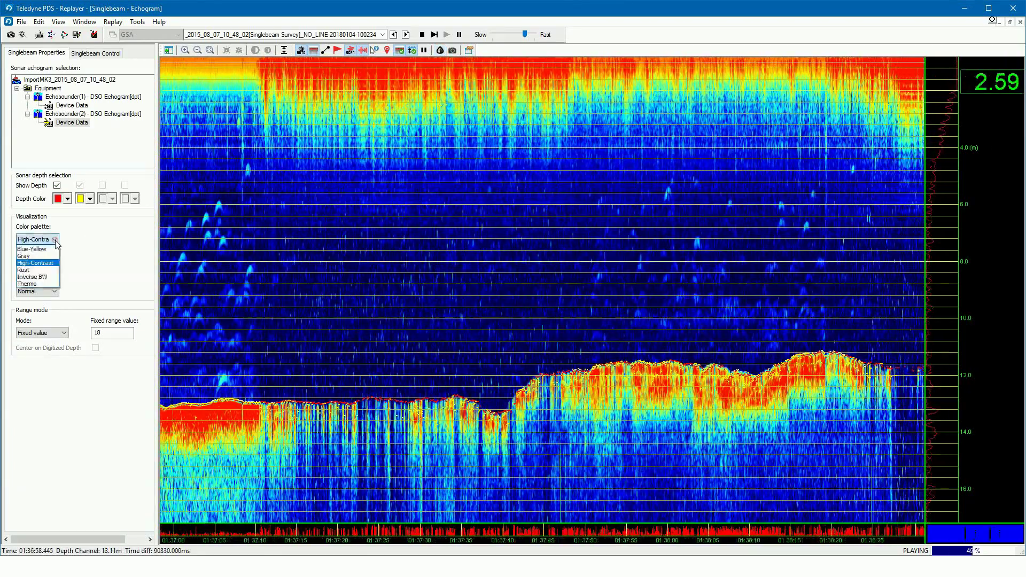